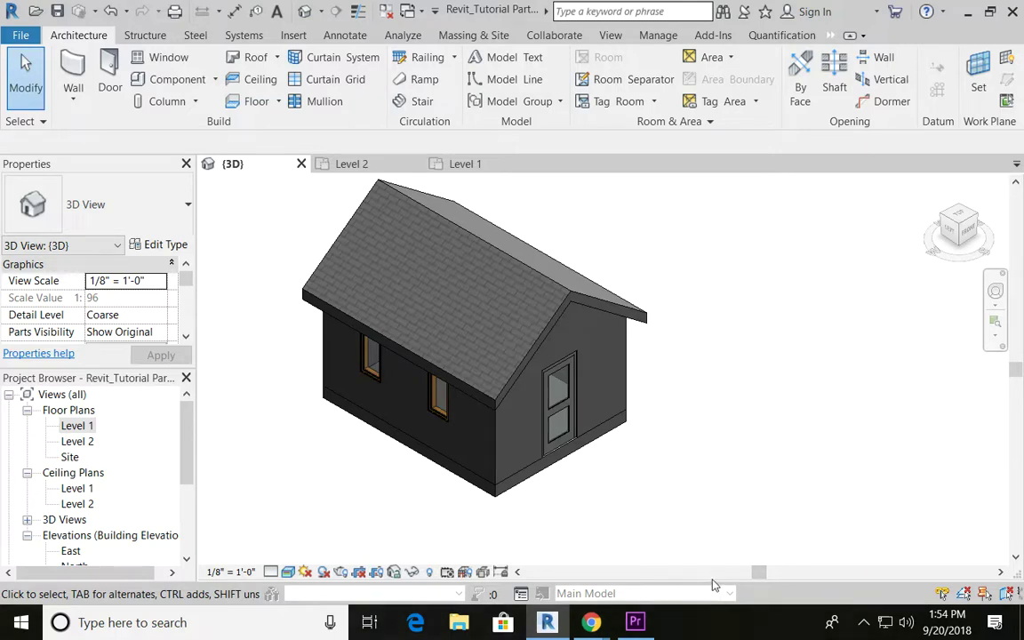
# Duplicate the door-side gable wall's Generic - 8" type under the name "Shed Wall - Siding"
pyautogui.moveTo(656, 414); pyautogui.dragTo(686, 437, button='middle')
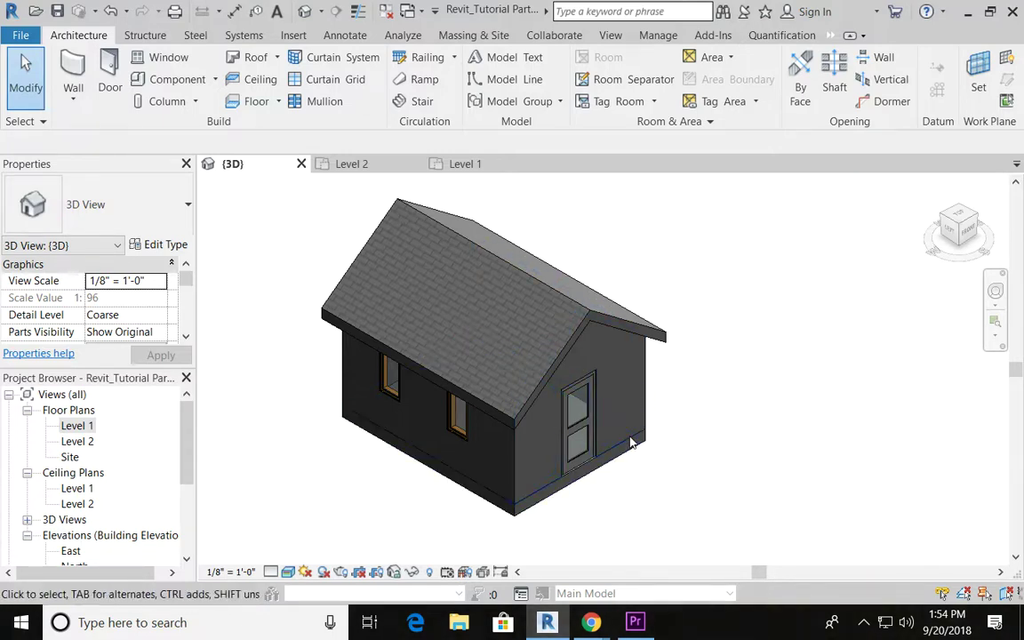
pyautogui.click(613, 384)
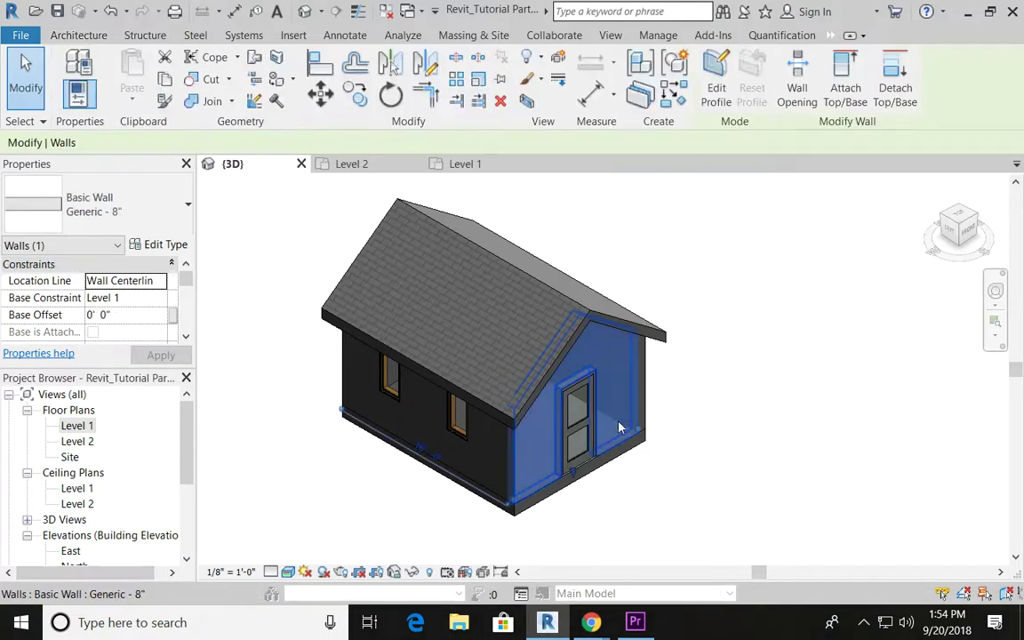
pyautogui.click(152, 246)
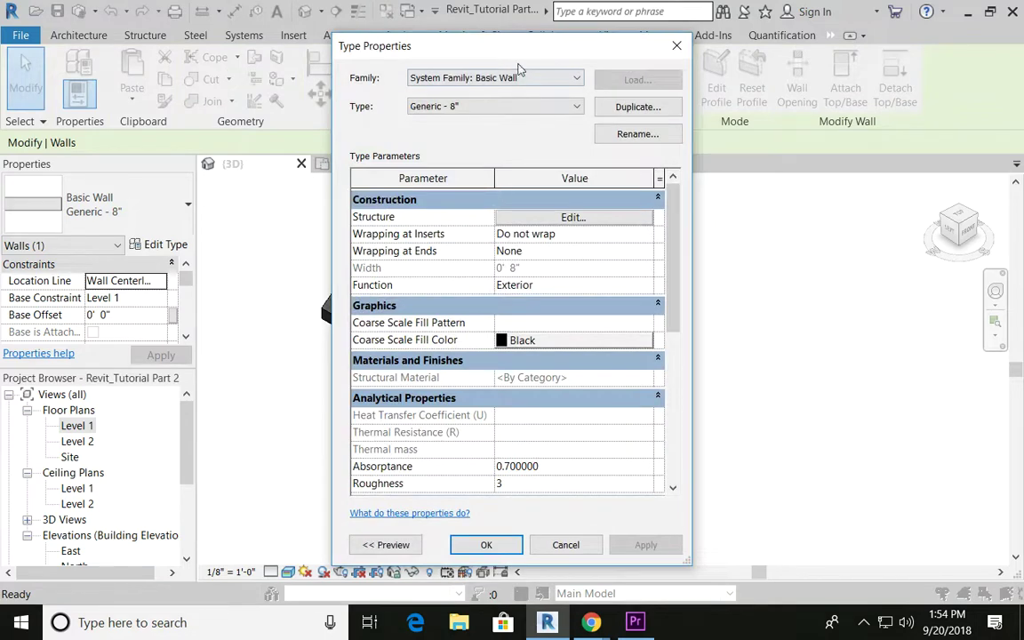
pyautogui.click(638, 108)
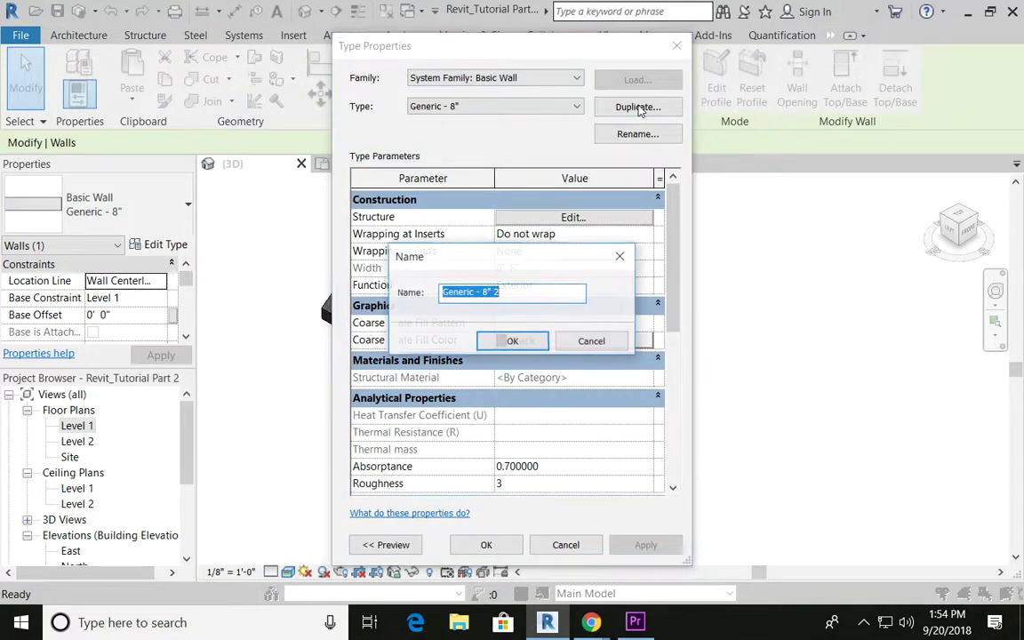
pyautogui.write('Shed We')
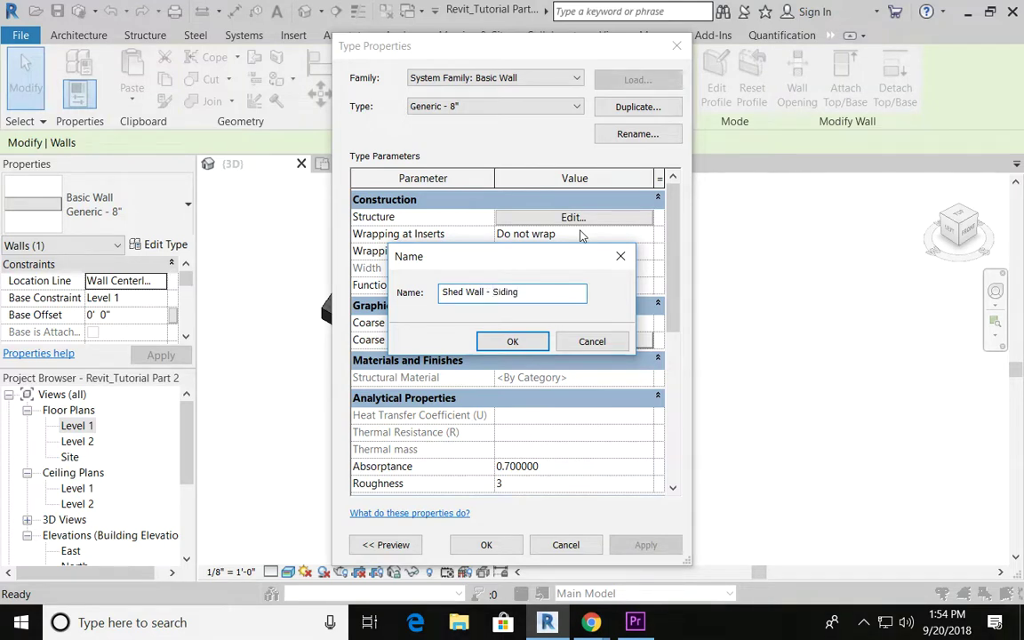
pyautogui.write('ll - Siding')
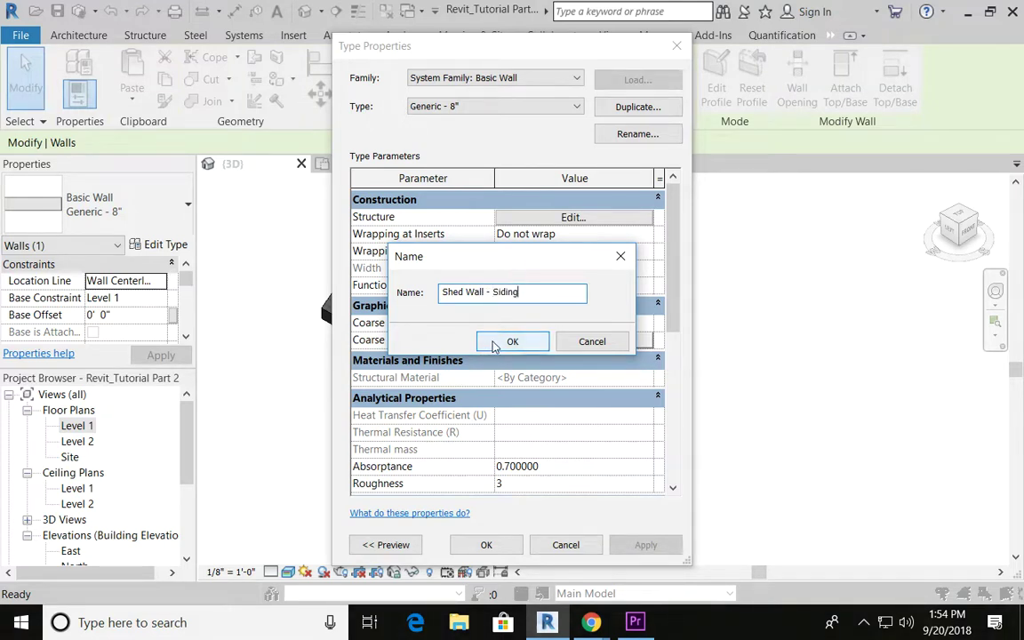
pyautogui.click(514, 342)
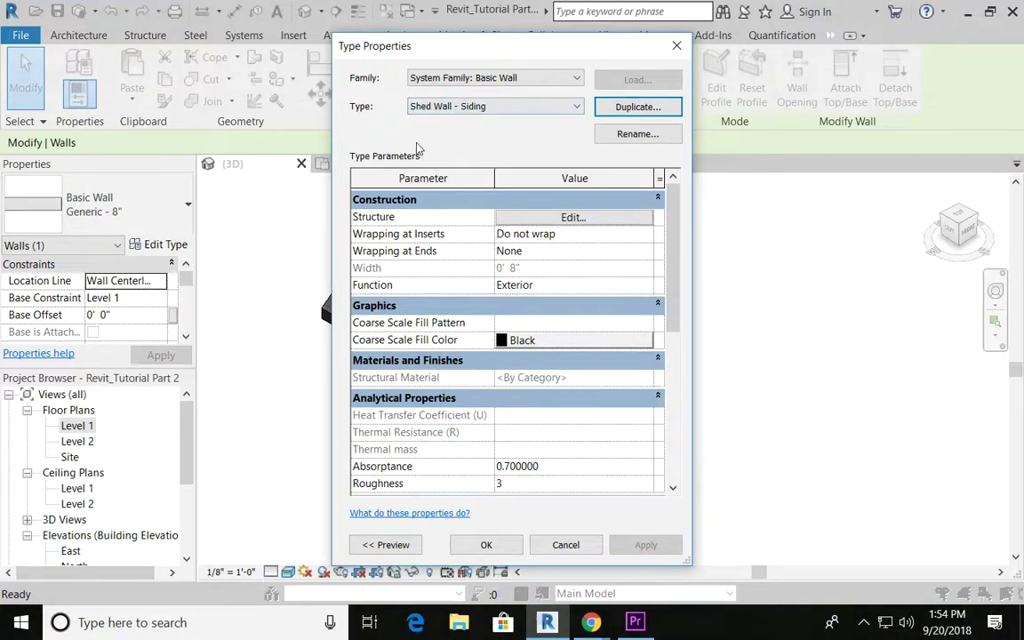
# Insert a layer outside the exterior core boundary in the wall structure and set its function to Finish 1 [4]
pyautogui.click(570, 218)
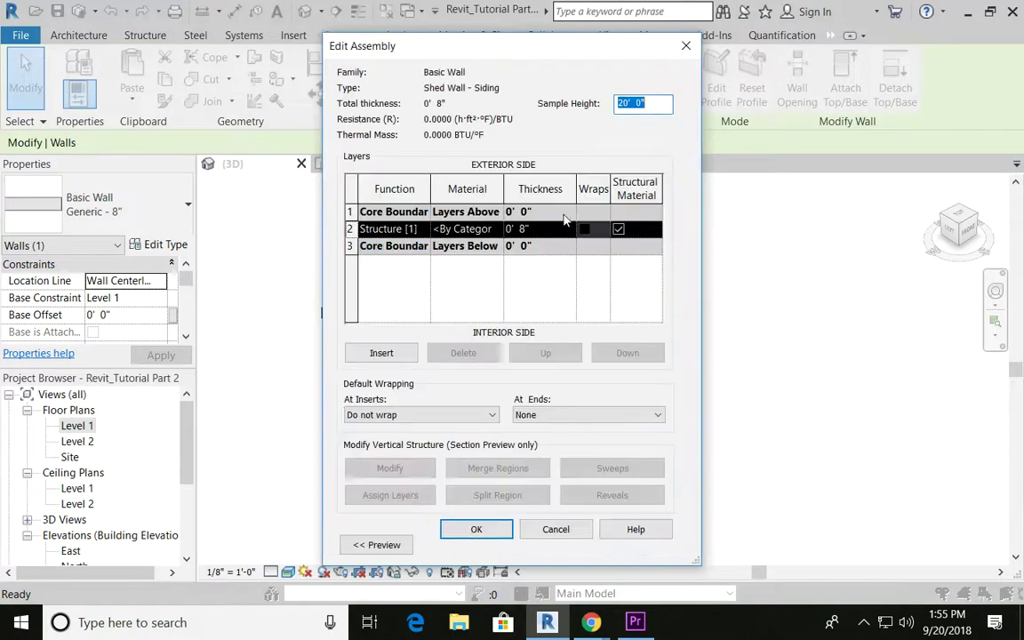
pyautogui.click(394, 211)
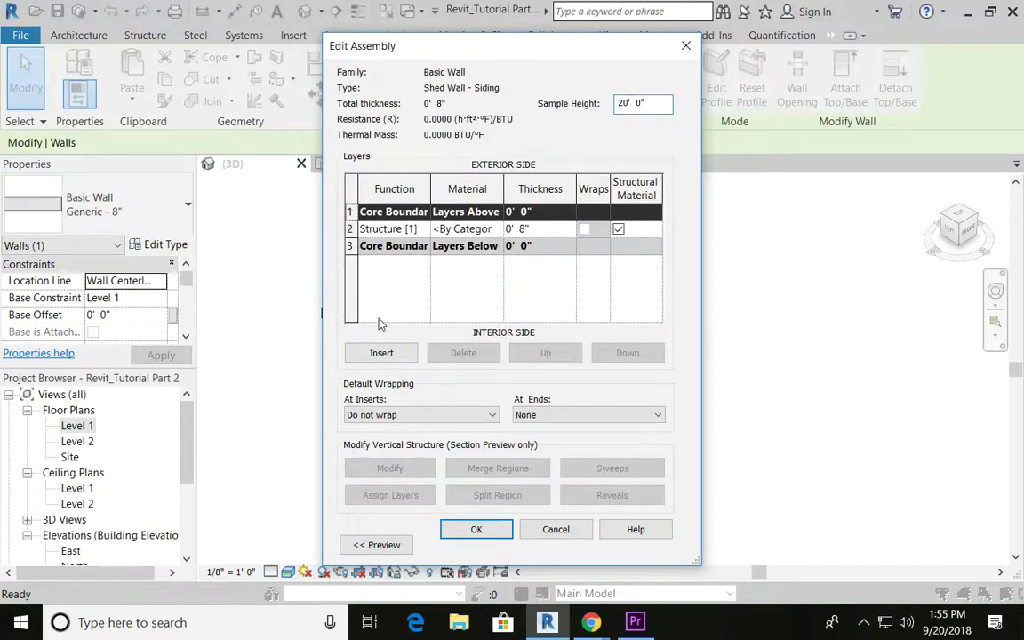
pyautogui.click(381, 353)
pyautogui.click(411, 211)
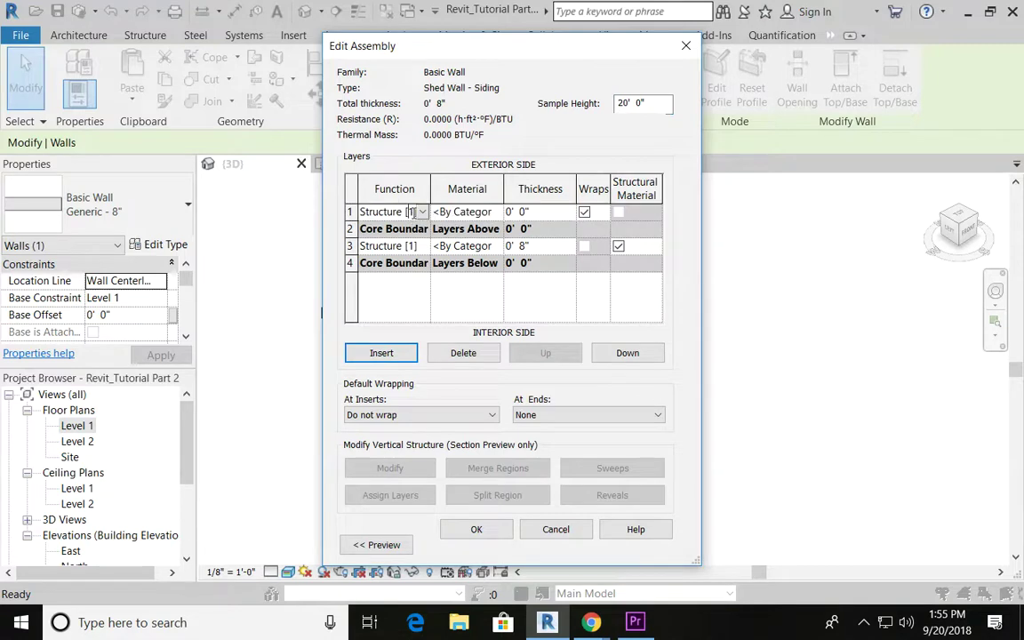
pyautogui.click(421, 211)
pyautogui.click(395, 272)
# Create a new material for the Finish 1 [4] layer and name it "Horizontal Siding"
pyautogui.click(489, 212)
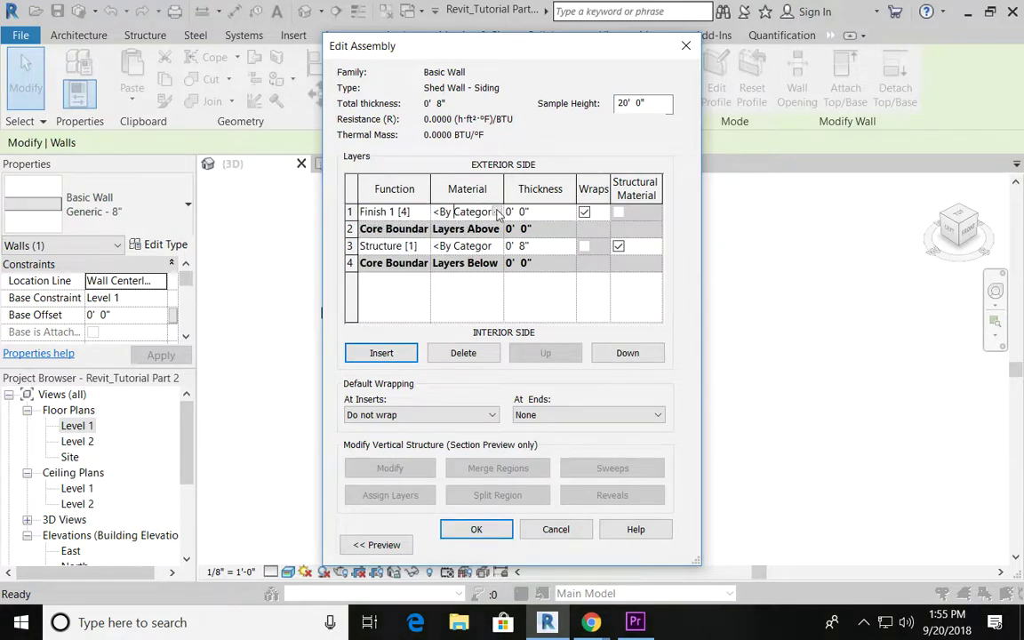
pyautogui.click(496, 213)
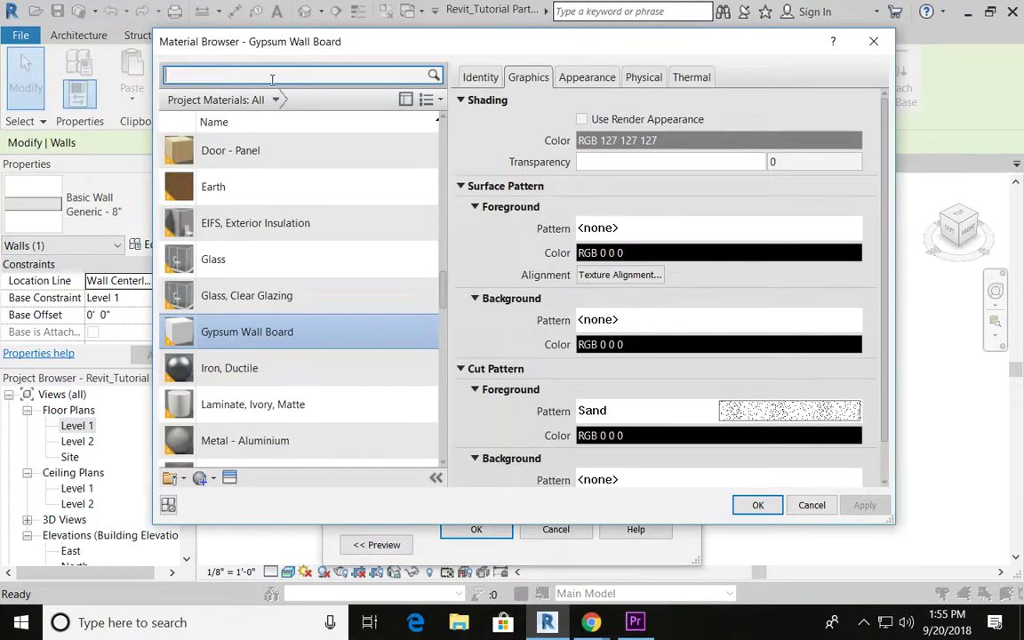
pyautogui.scroll(-1, 290, 434)
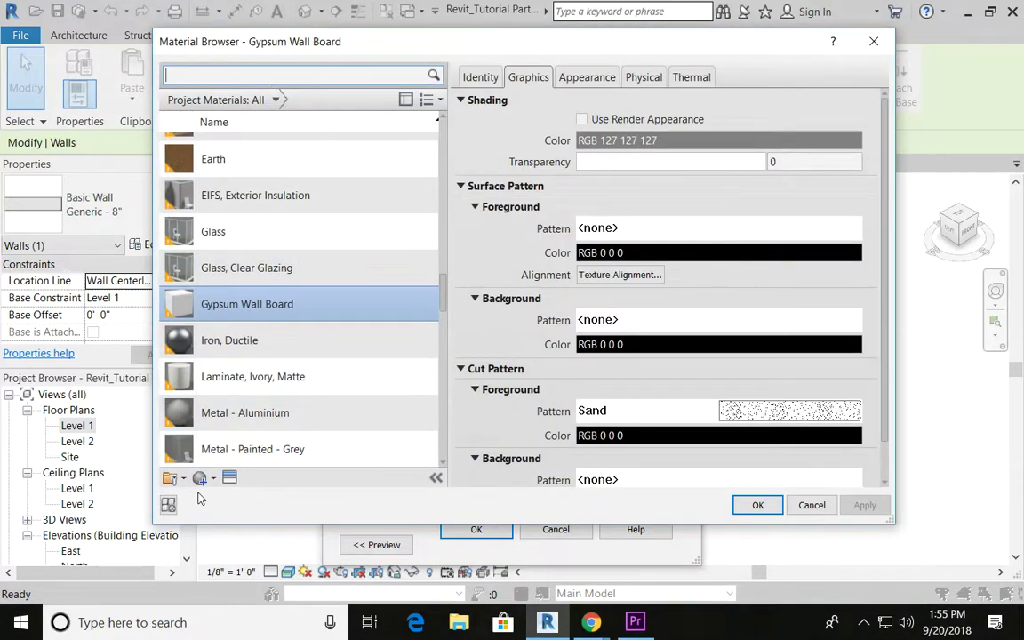
pyautogui.click(205, 478)
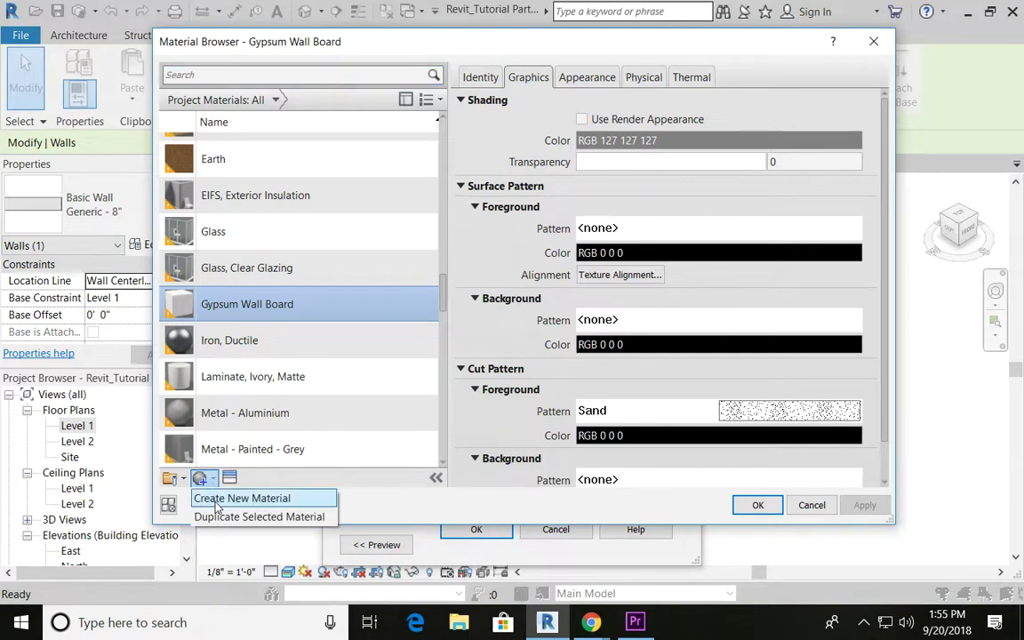
pyautogui.click(215, 499)
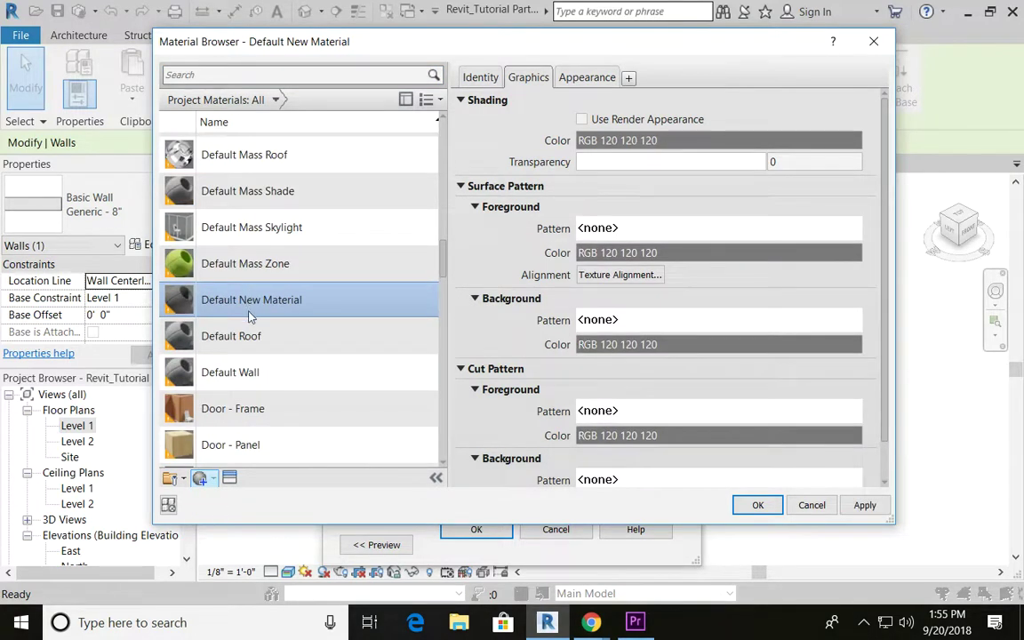
pyautogui.rightClick(227, 304)
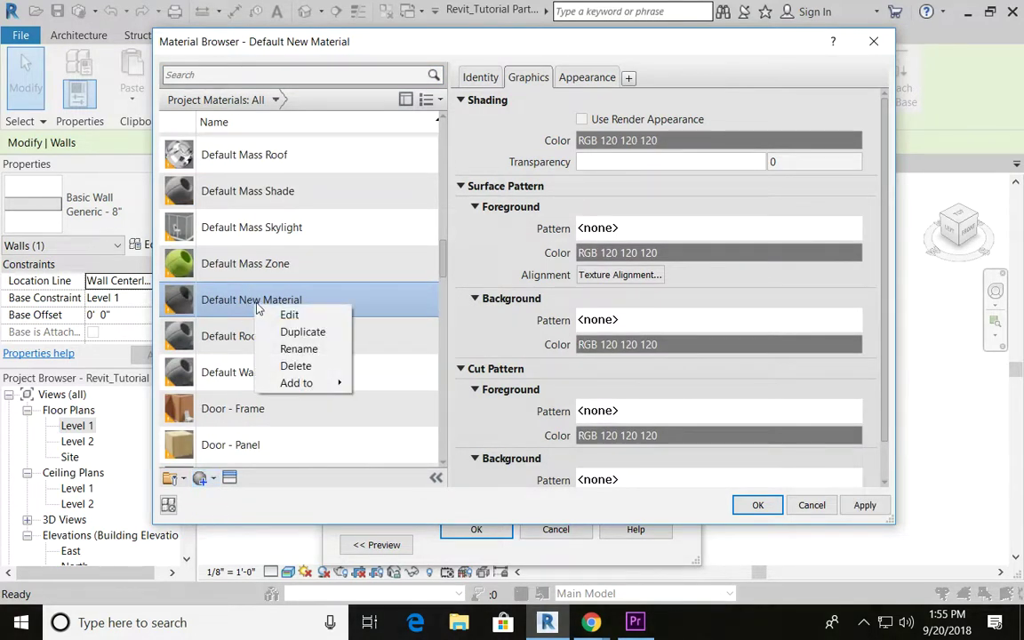
pyautogui.click(281, 349)
pyautogui.write('Horizontal Siding')
pyautogui.press('Return')
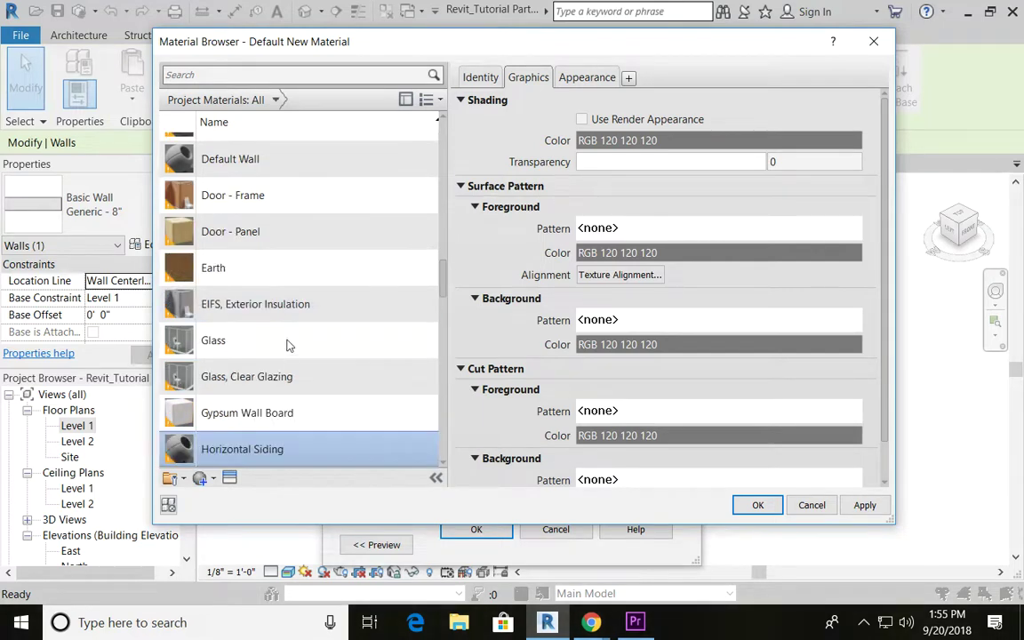
# Search the appearance assets for "siding" and apply Horizontal 6in - Beige to the Horizontal Siding material
pyautogui.click(230, 480)
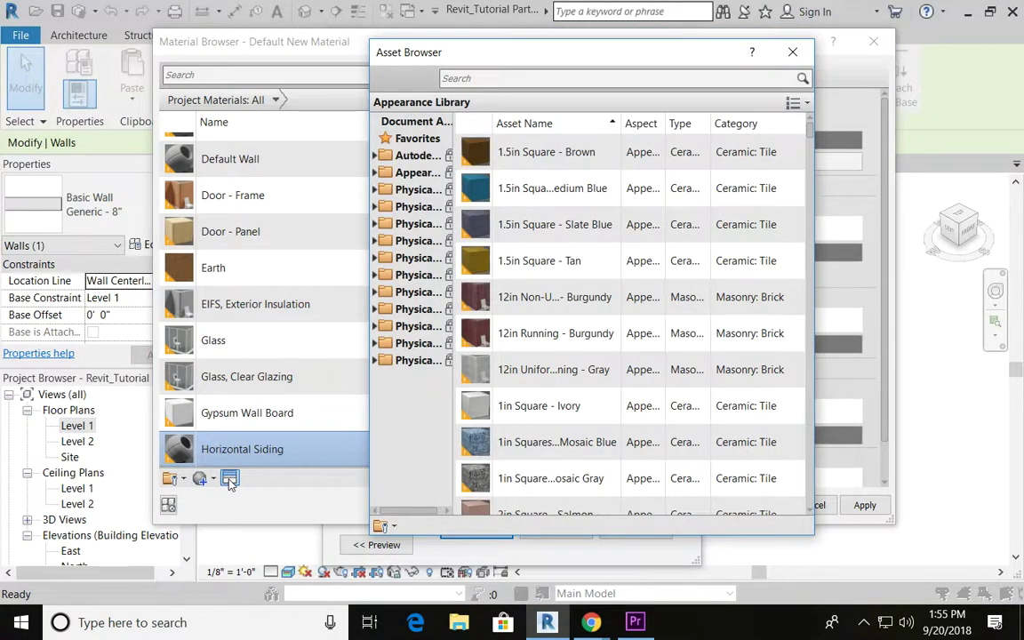
pyautogui.click(483, 80)
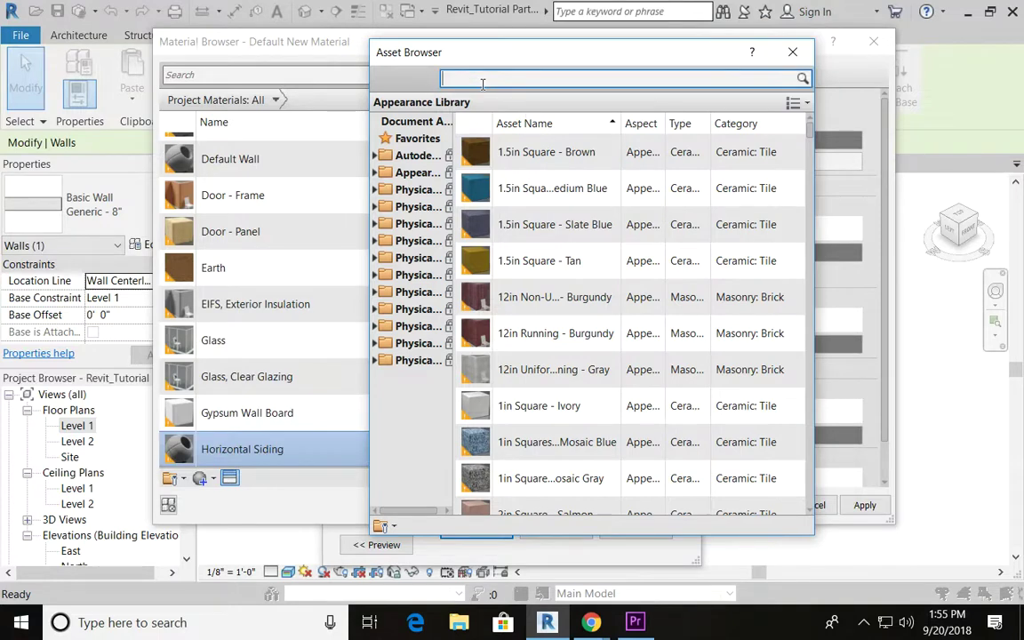
pyautogui.write('siding')
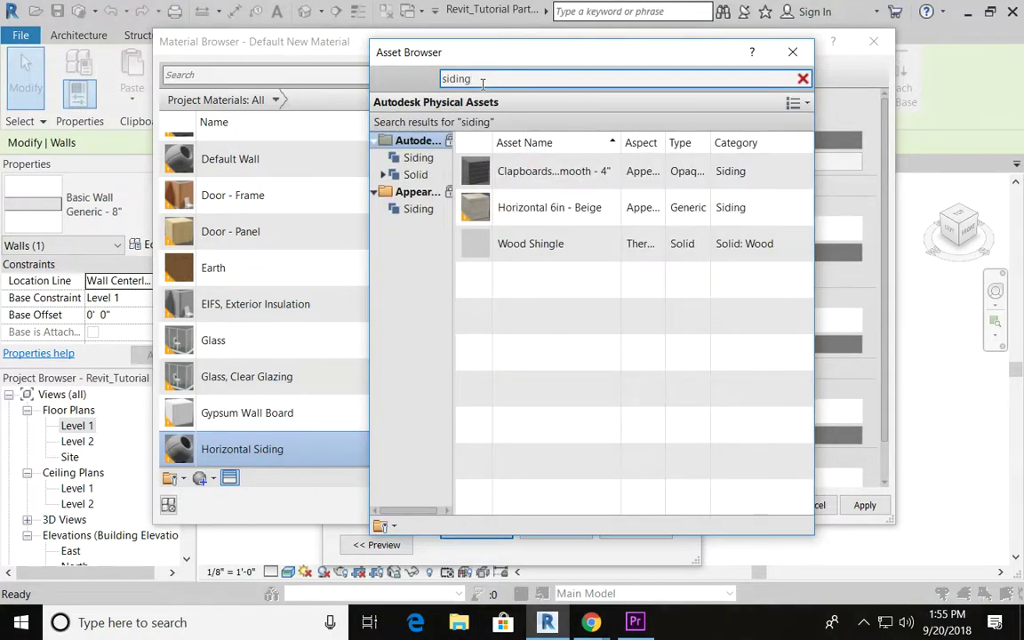
pyautogui.doubleClick(533, 210)
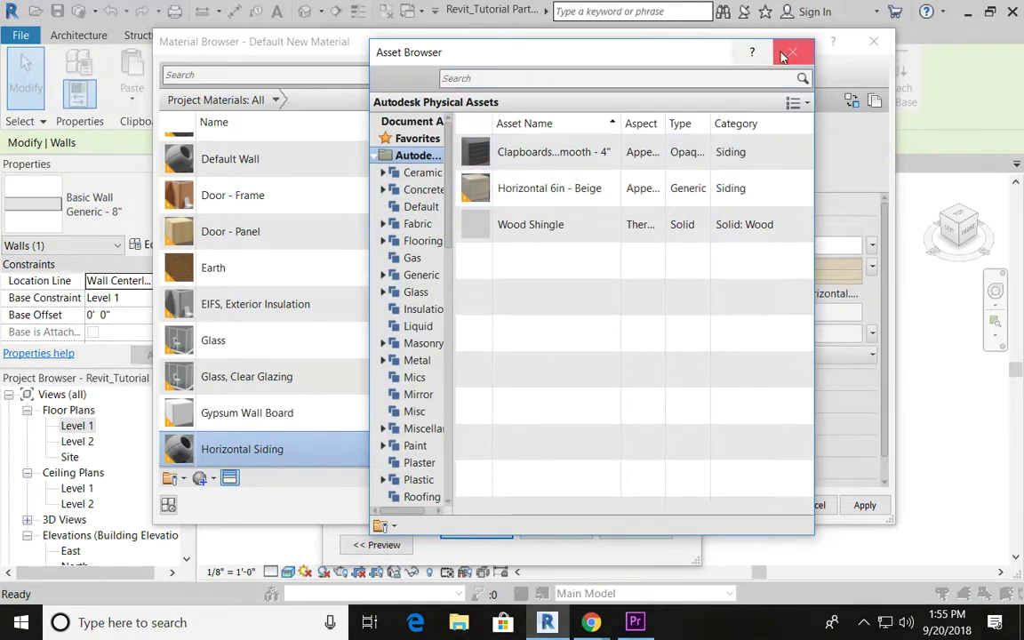
pyautogui.click(793, 51)
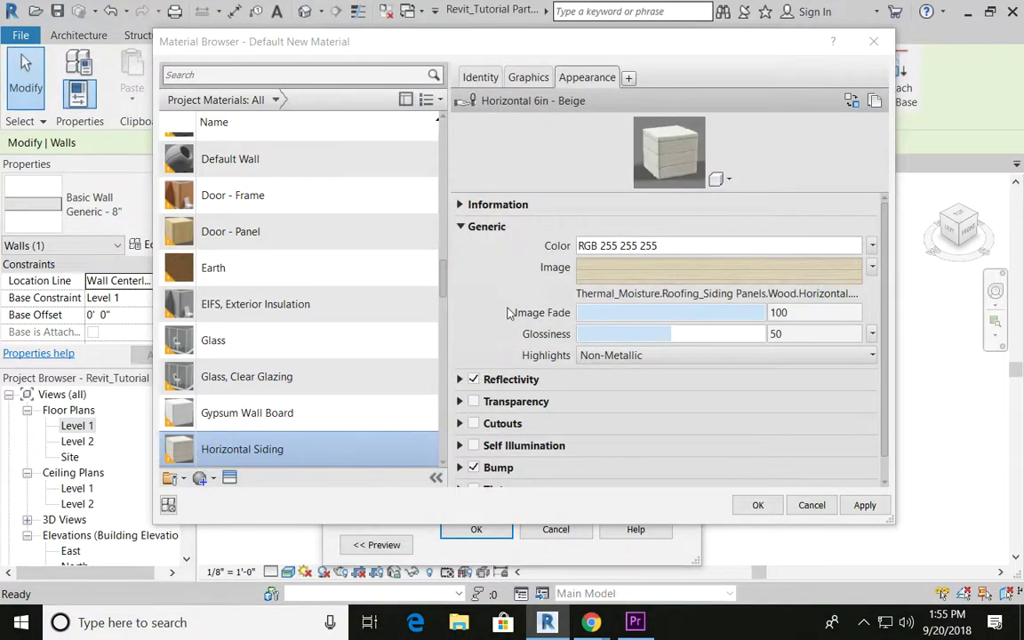
# Shade Horizontal Siding with its render appearance and set the surface foreground pattern to the Horizontal drafting pattern
pyautogui.click(524, 78)
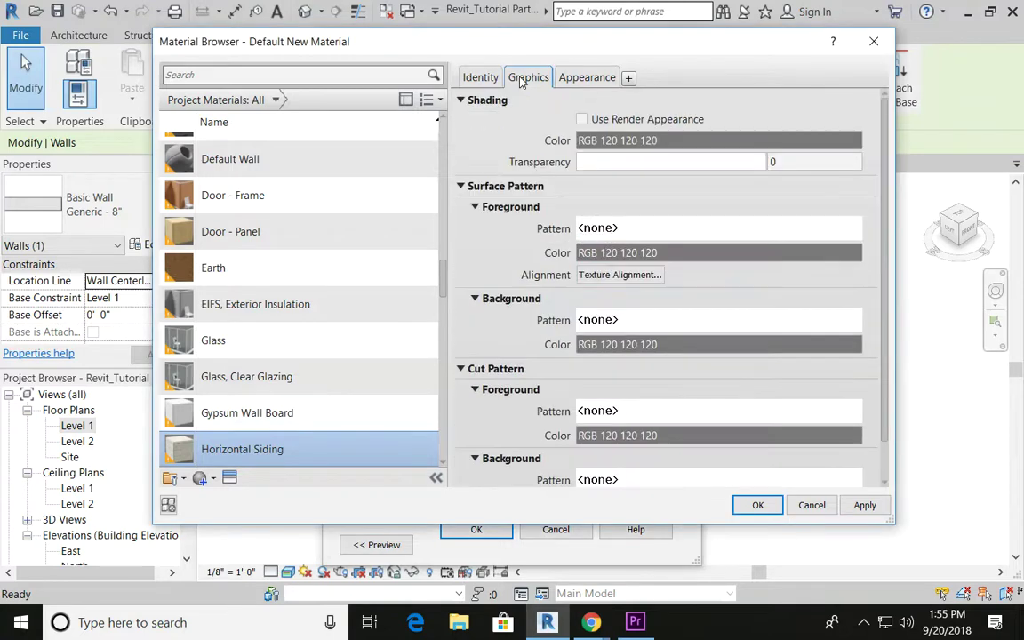
pyautogui.click(582, 120)
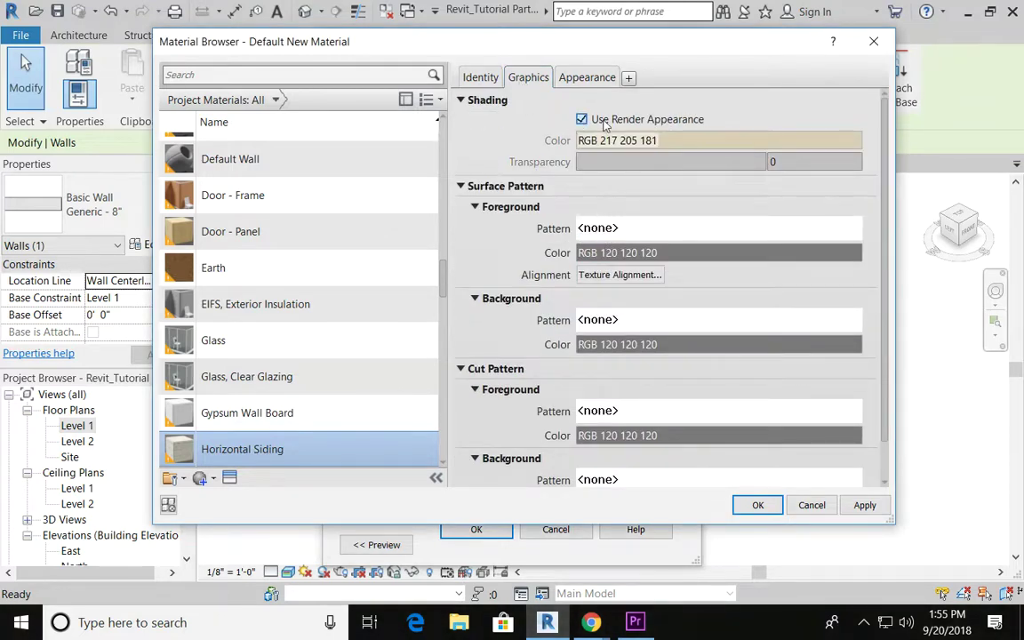
pyautogui.click(612, 229)
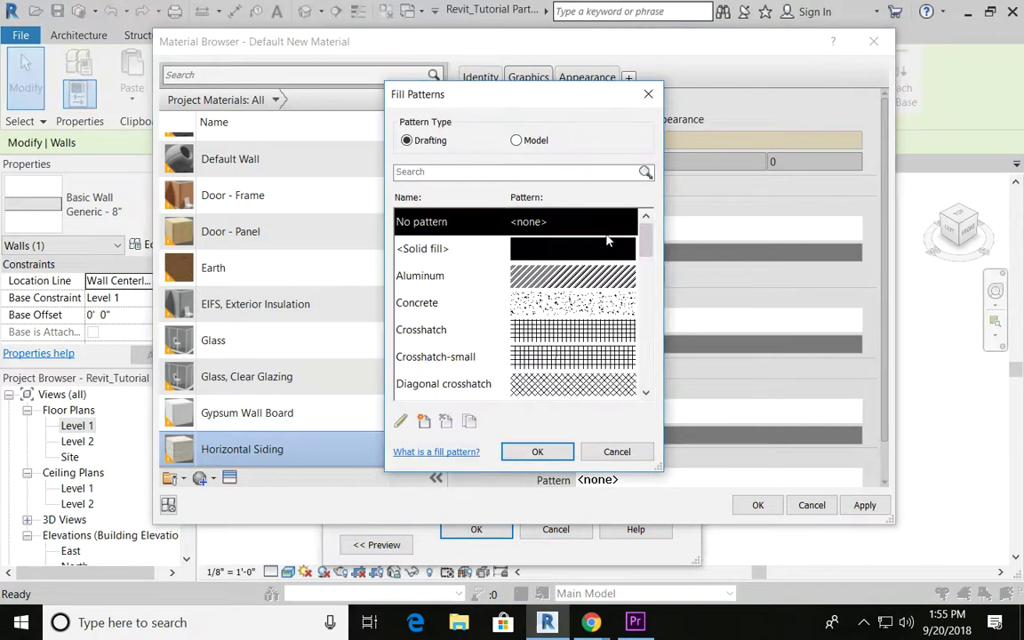
pyautogui.scroll(-1, 565, 298)
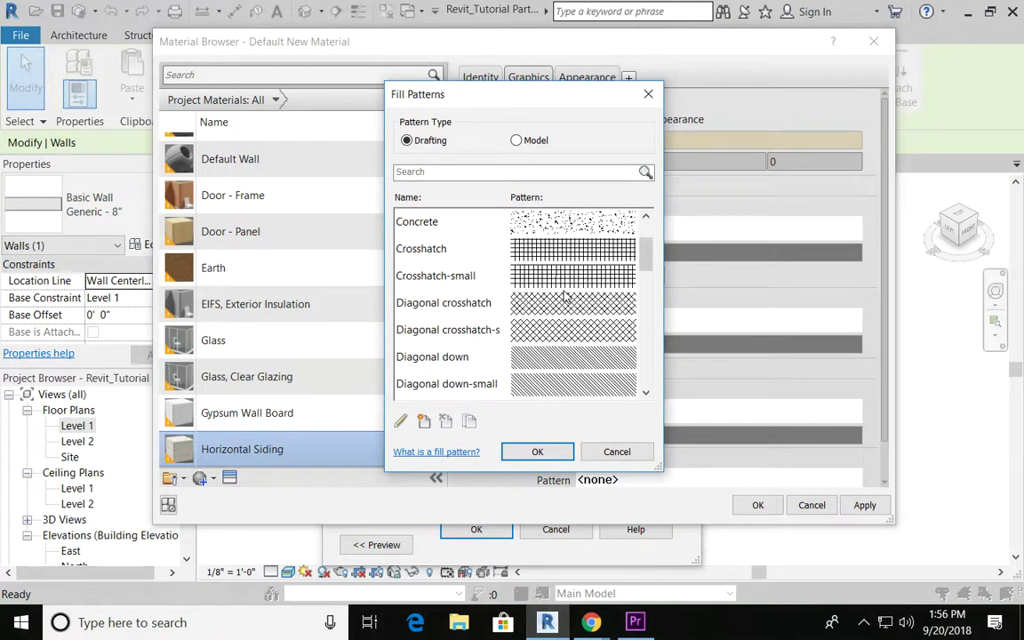
pyautogui.scroll(-3, 565, 299)
pyautogui.click(544, 279)
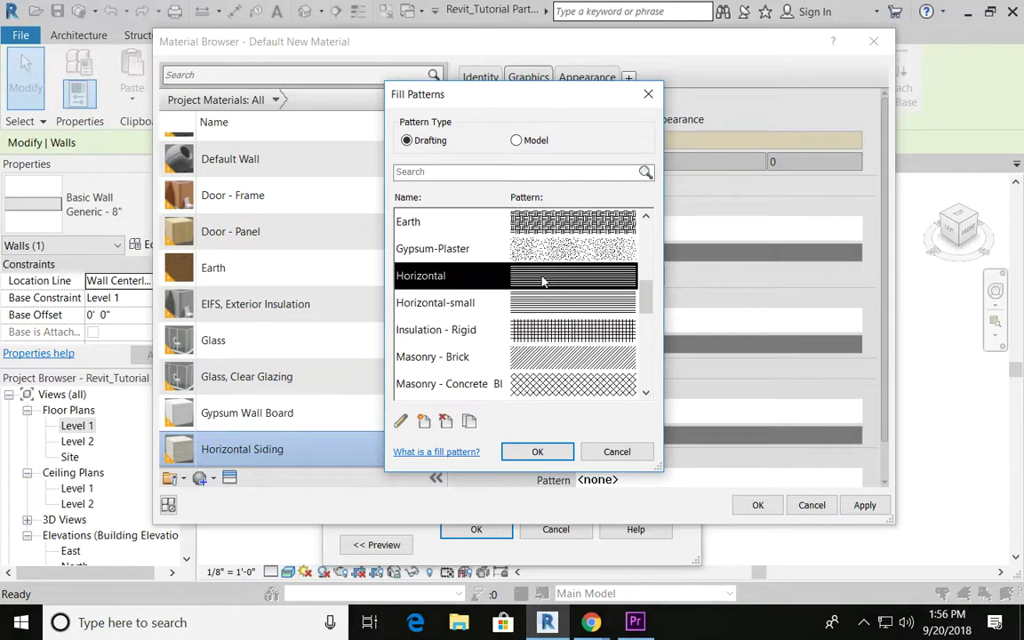
pyautogui.click(533, 452)
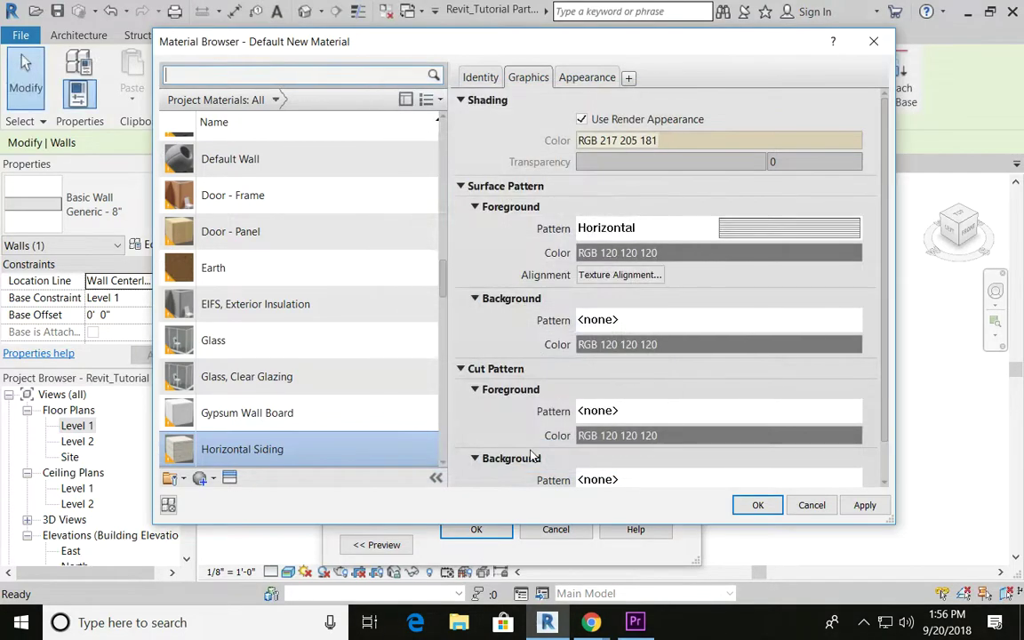
# Assign the Horizontal Siding material to the Finish 1 [4] layer and set the layer's thickness to 1/2"
pyautogui.click(757, 506)
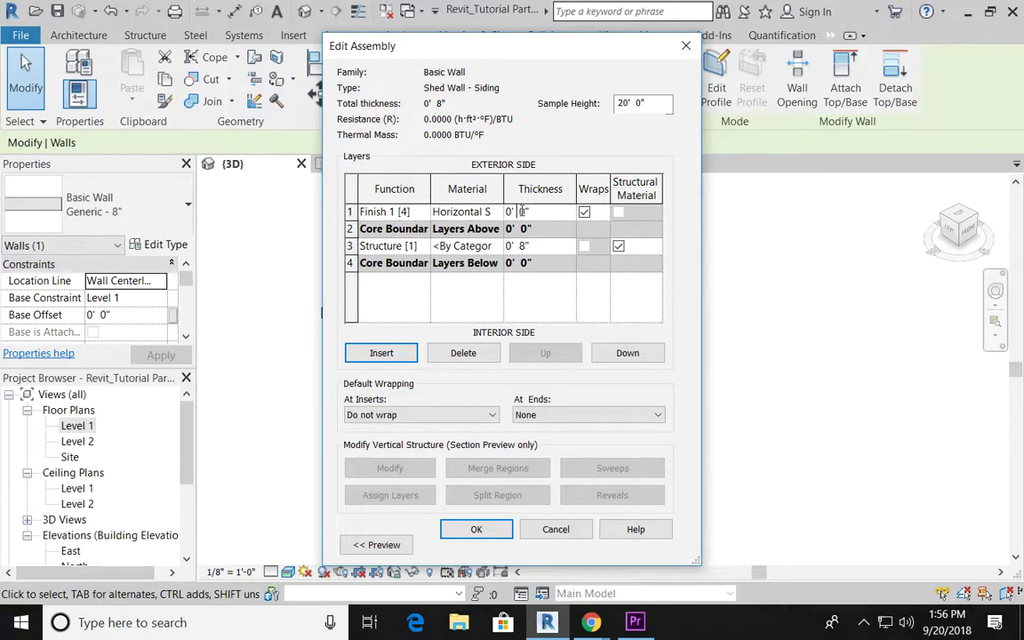
pyautogui.click(523, 214)
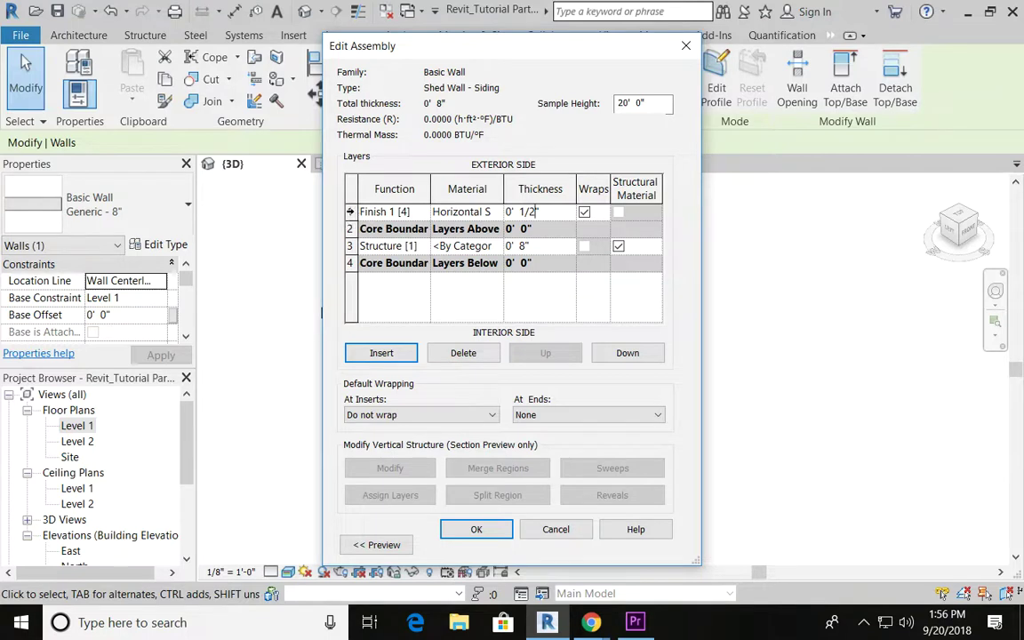
pyautogui.click(350, 211)
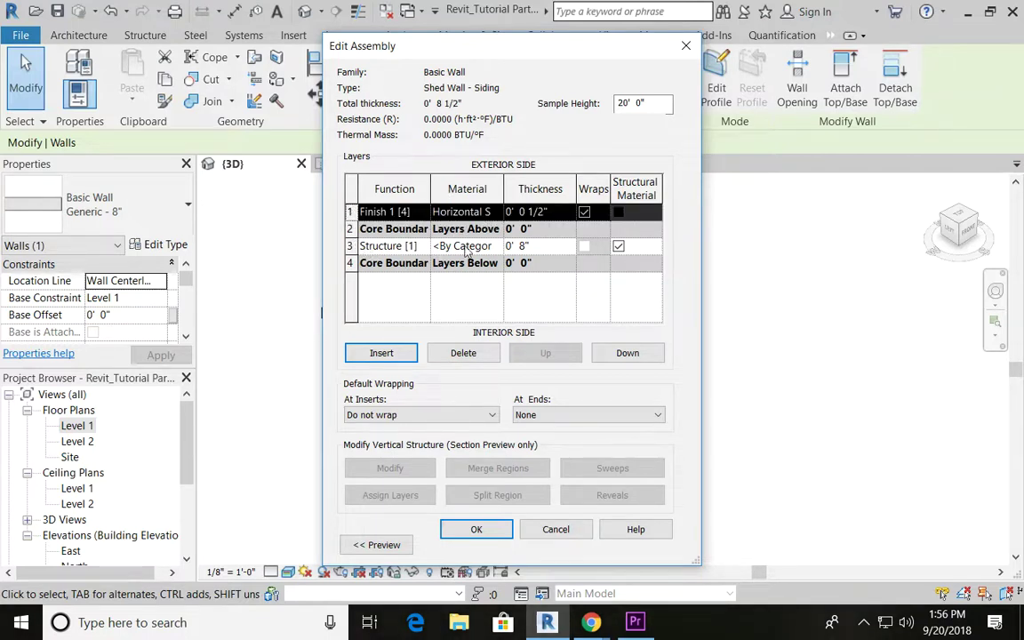
# Assign the Softwood, Lumber material to the Structure [1] layer and set its thickness to 3 1/2"
pyautogui.click(454, 247)
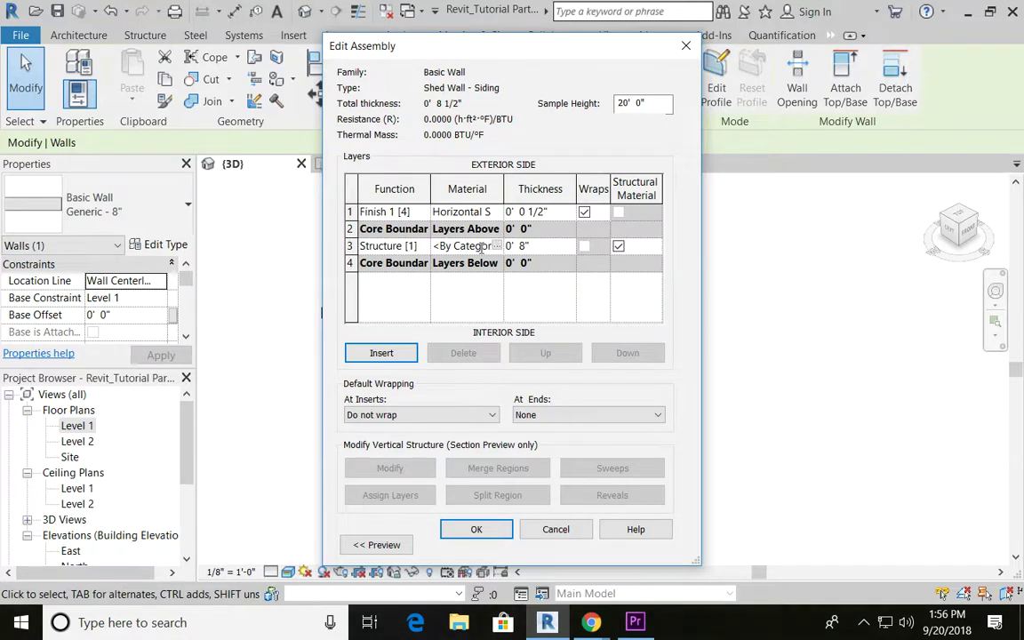
pyautogui.click(496, 246)
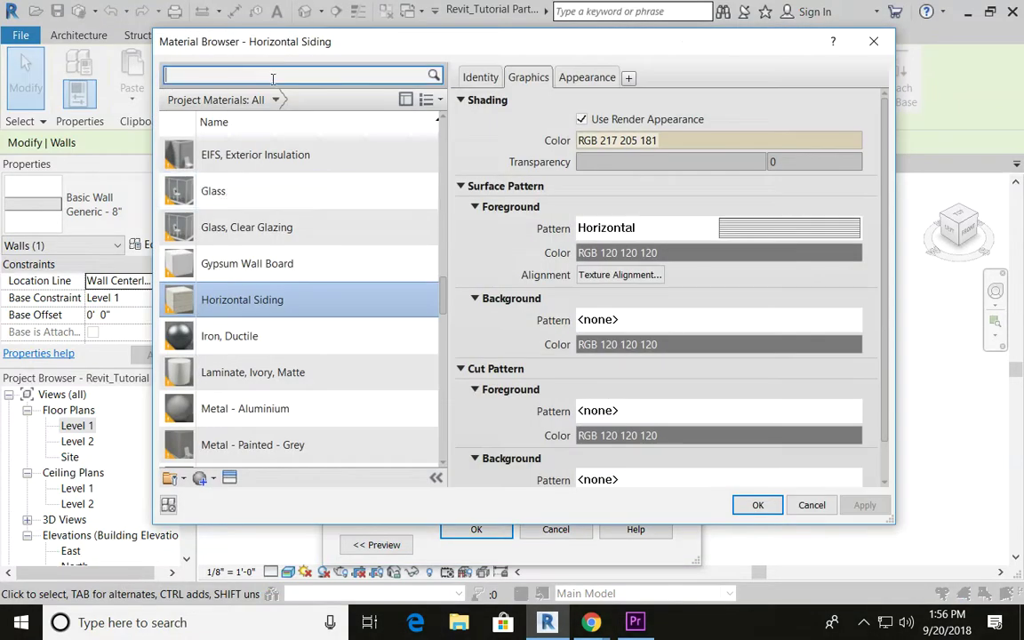
pyautogui.write('lumber')
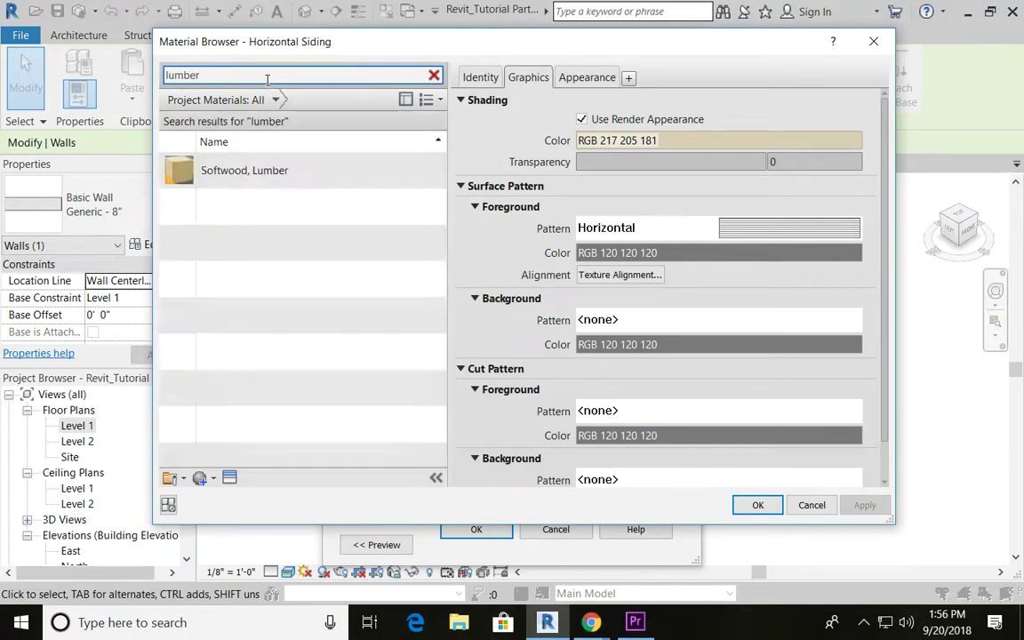
pyautogui.click(254, 170)
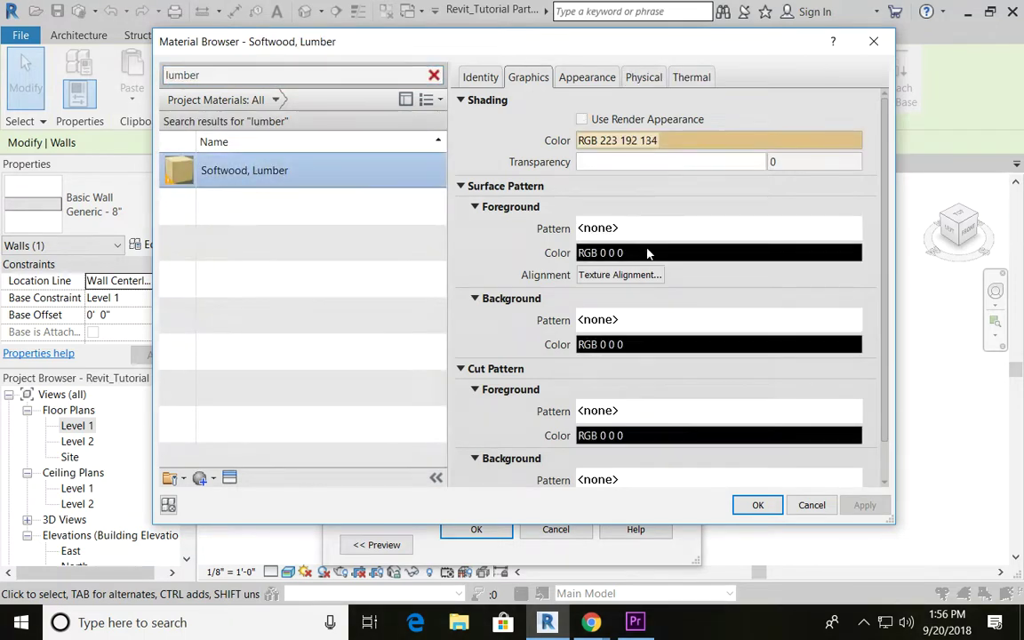
pyautogui.click(756, 505)
pyautogui.click(523, 246)
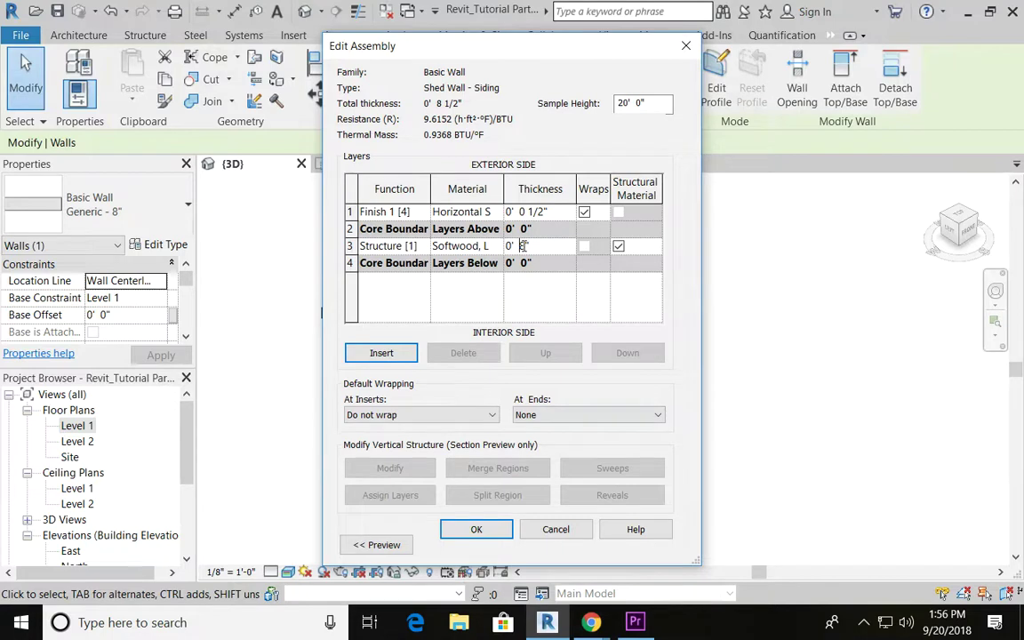
pyautogui.press('BackSpace')
pyautogui.write('1/2')
pyautogui.press('Tab')
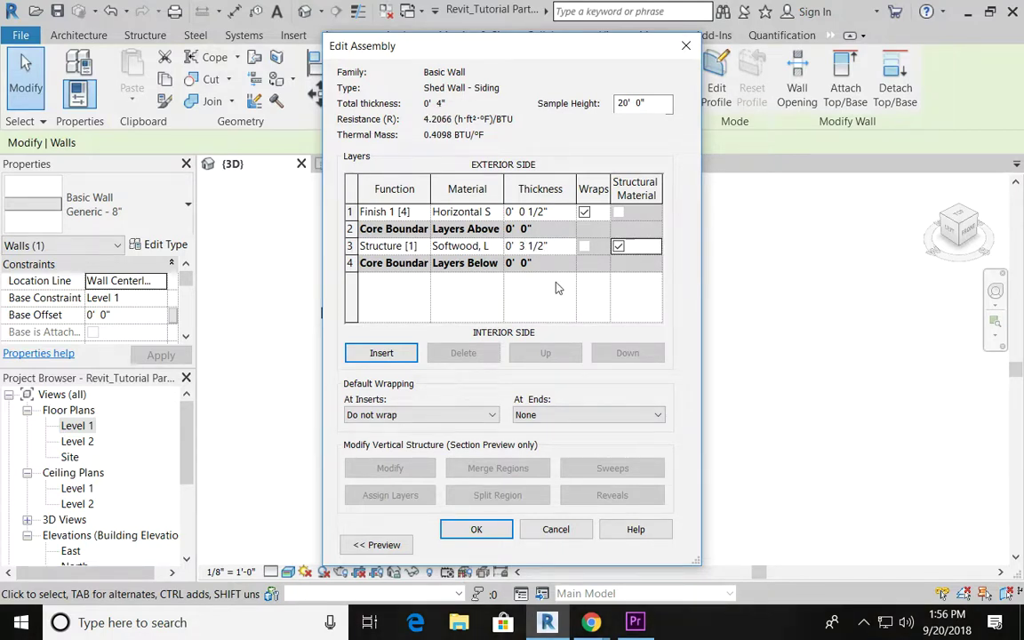
# Insert a Structure [1] layer on the exterior side of the lumber layer, using Plywood, Sheathing at 1/2" thickness
pyautogui.click(350, 245)
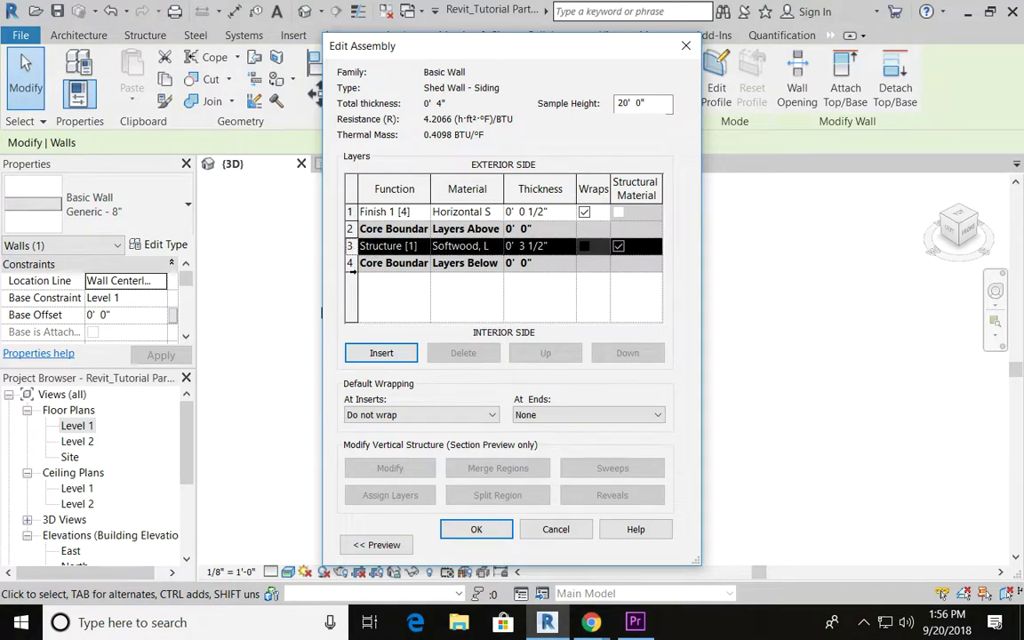
pyautogui.click(380, 353)
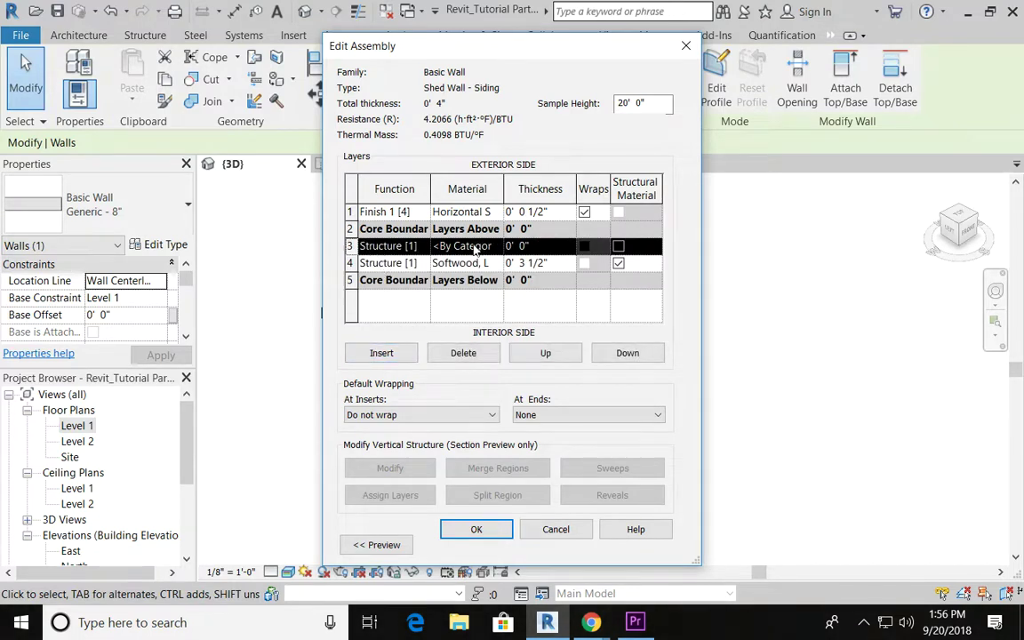
pyautogui.click(461, 246)
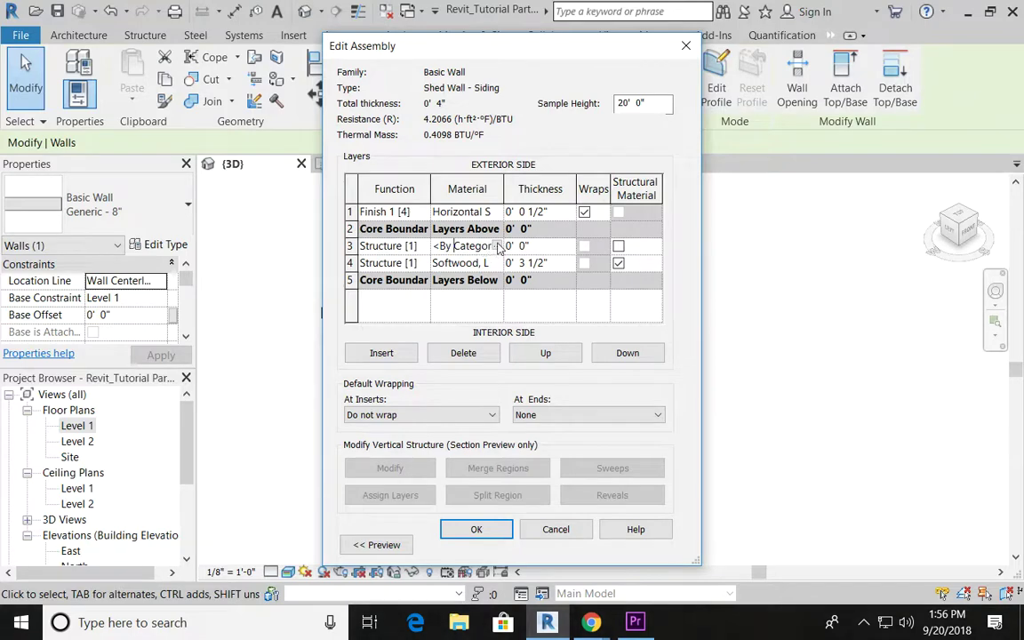
pyautogui.click(497, 246)
pyautogui.click(263, 74)
pyautogui.write('sheathing')
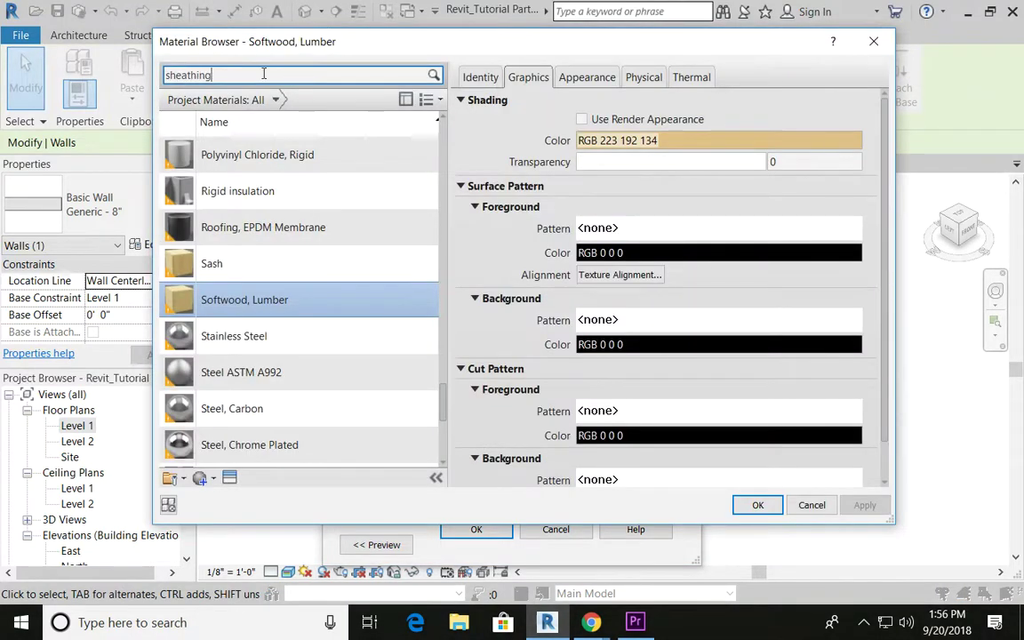
pyautogui.click(255, 171)
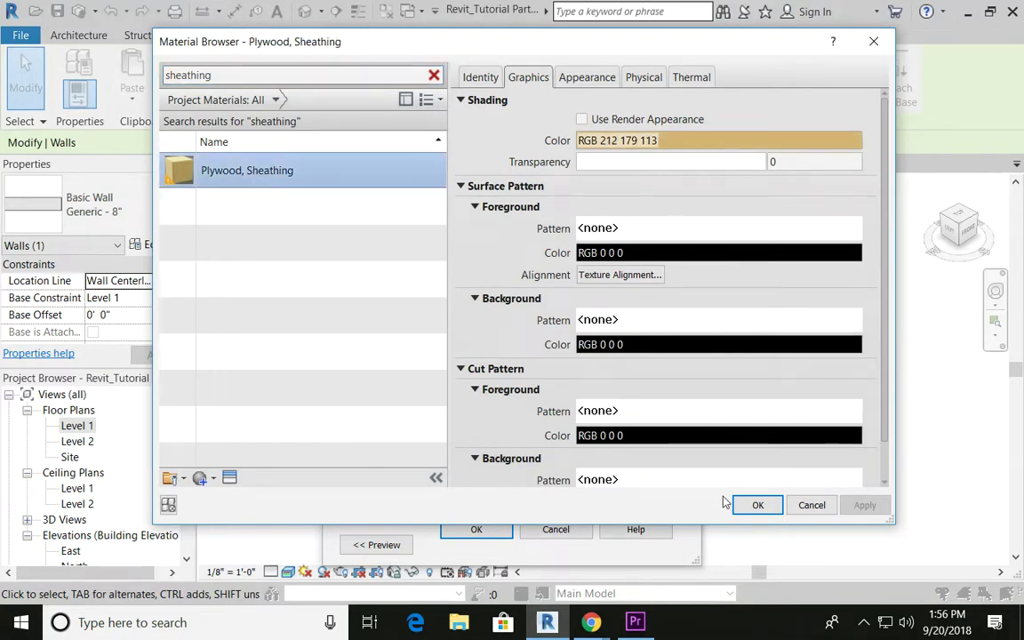
pyautogui.click(758, 505)
pyautogui.click(522, 247)
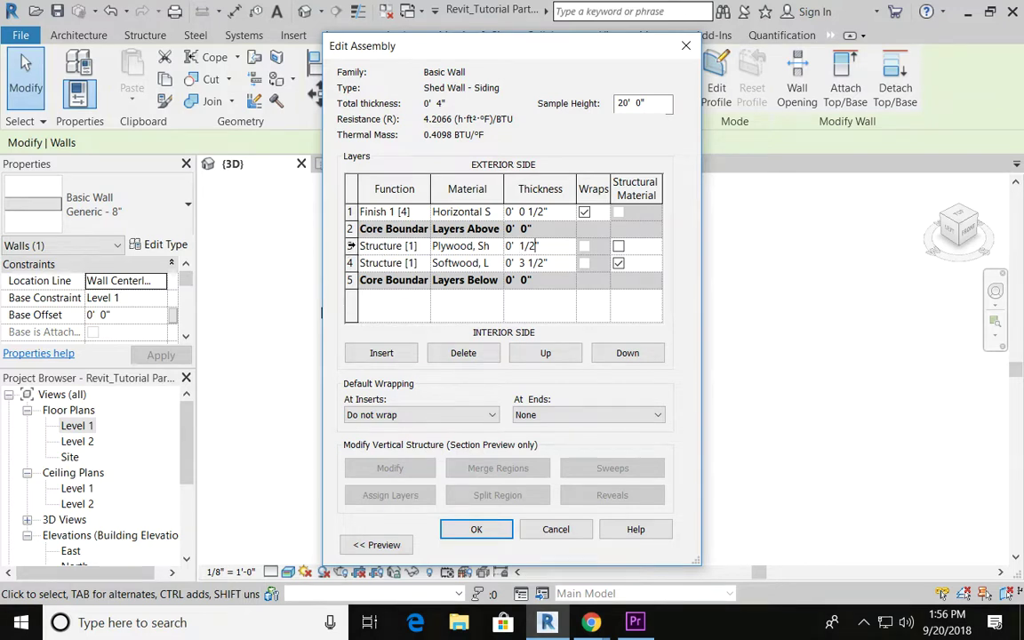
# Insert a Membrane Layer on the exterior side of the plywood layer and assign it the Vapor Retarder material
pyautogui.click(350, 247)
pyautogui.click(389, 354)
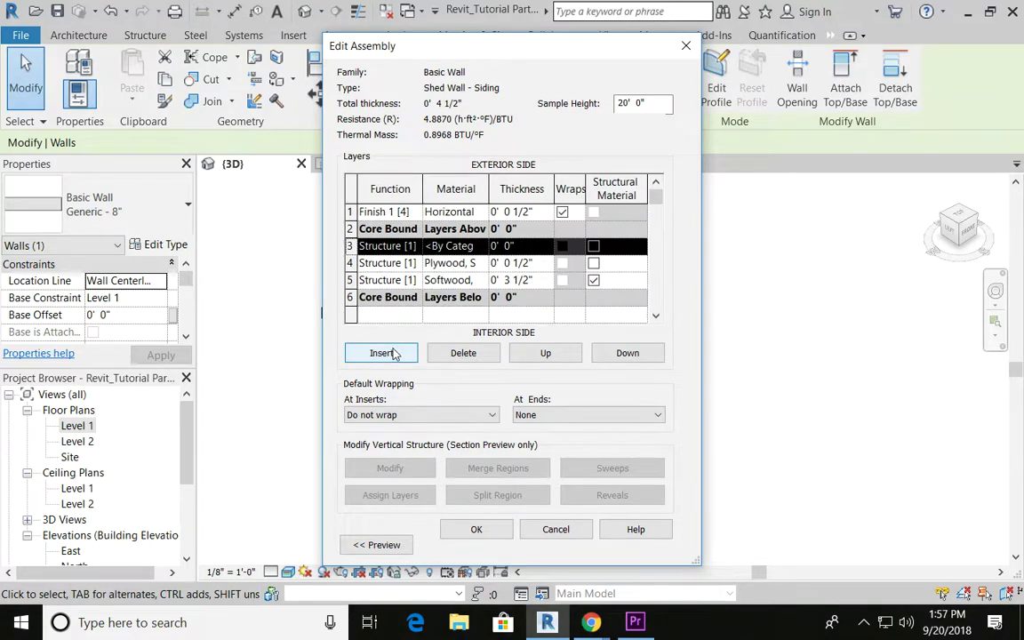
pyautogui.click(464, 246)
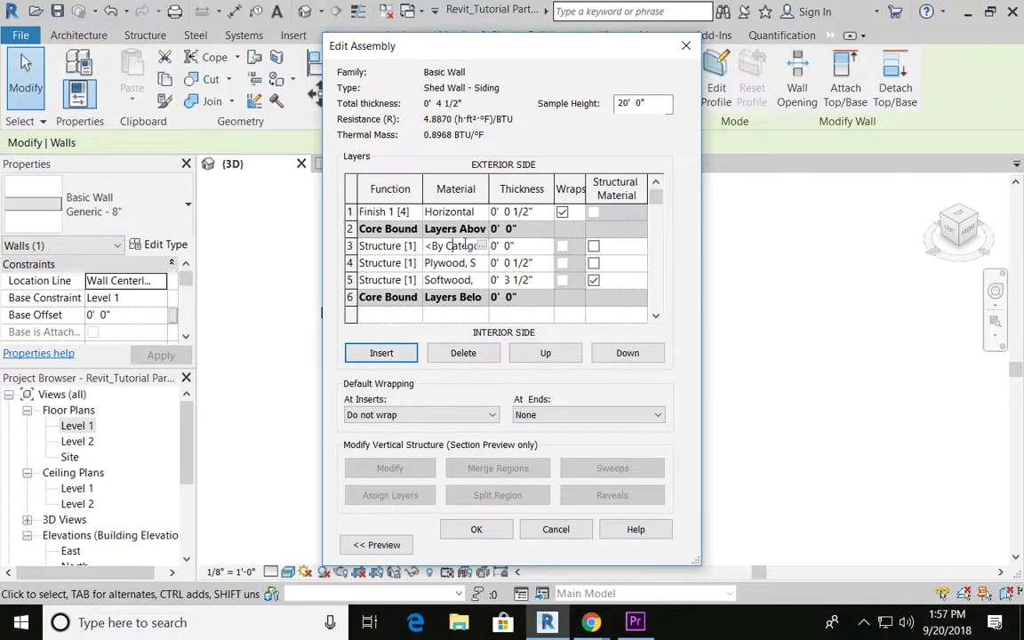
pyautogui.click(397, 247)
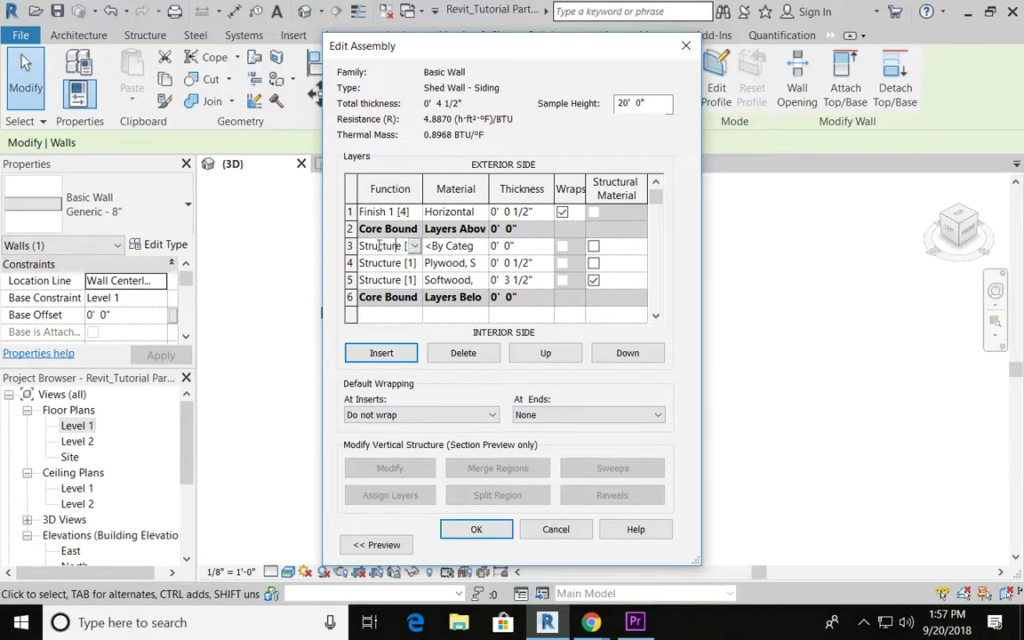
pyautogui.click(380, 247)
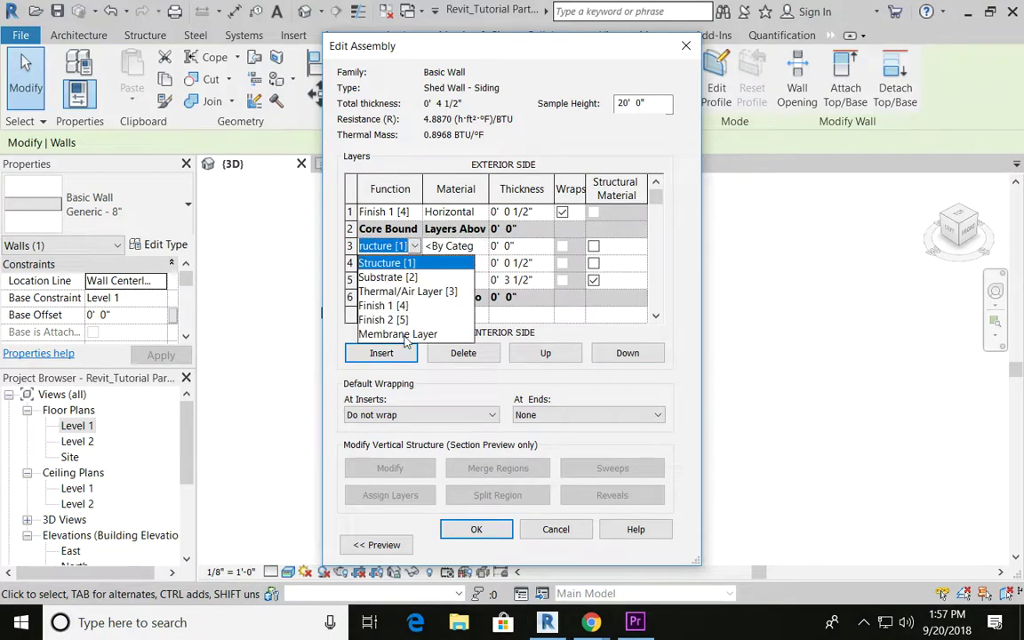
pyautogui.click(404, 336)
pyautogui.click(444, 247)
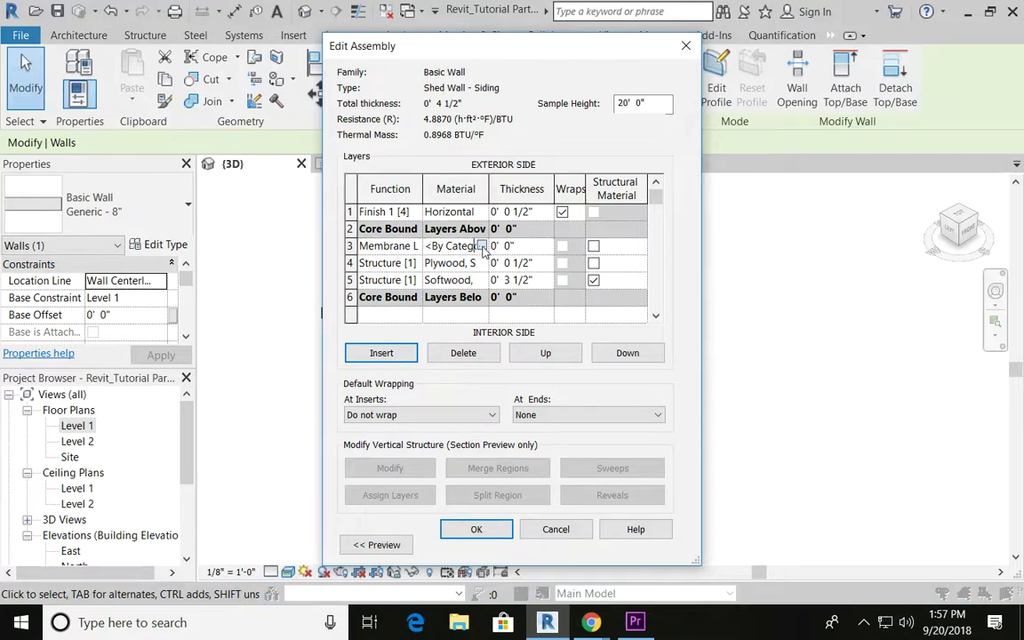
pyautogui.click(481, 247)
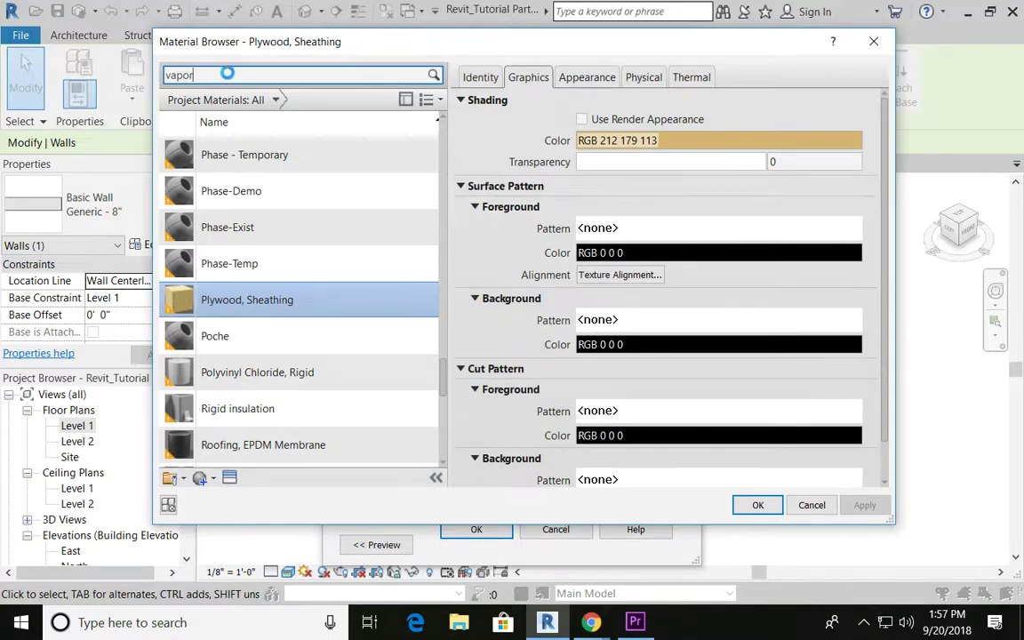
pyautogui.click(233, 171)
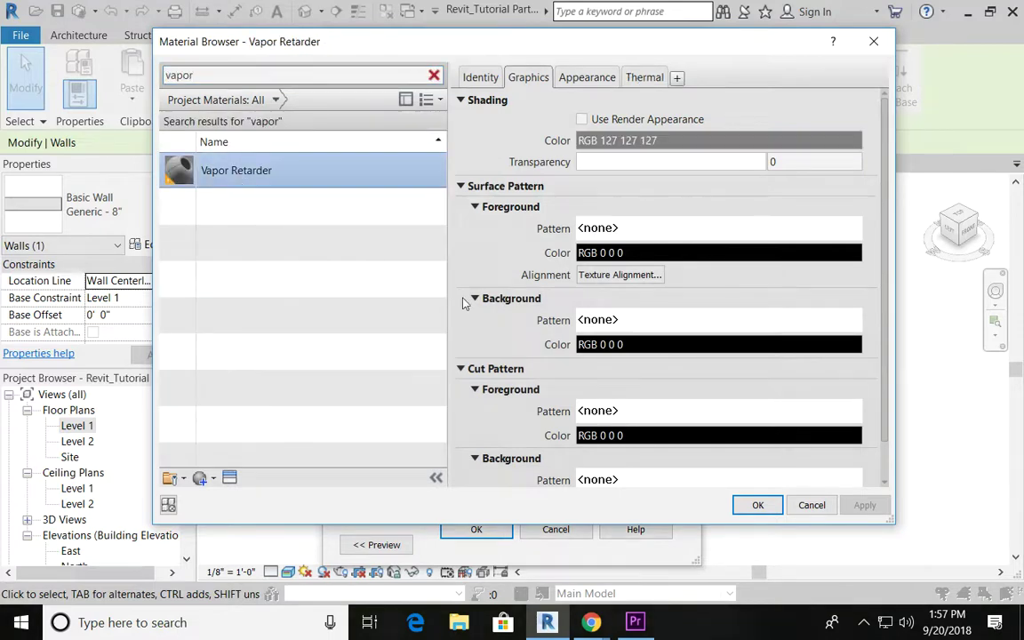
pyautogui.click(746, 505)
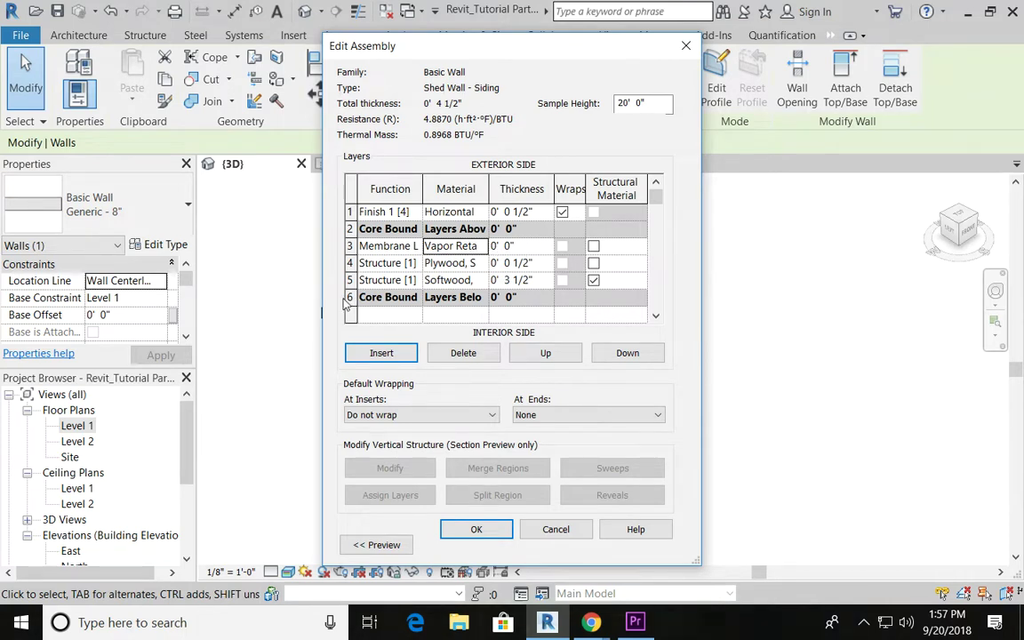
# Insert another layer and move it below the lower core boundary, to the interior side of the wall
pyautogui.click(380, 353)
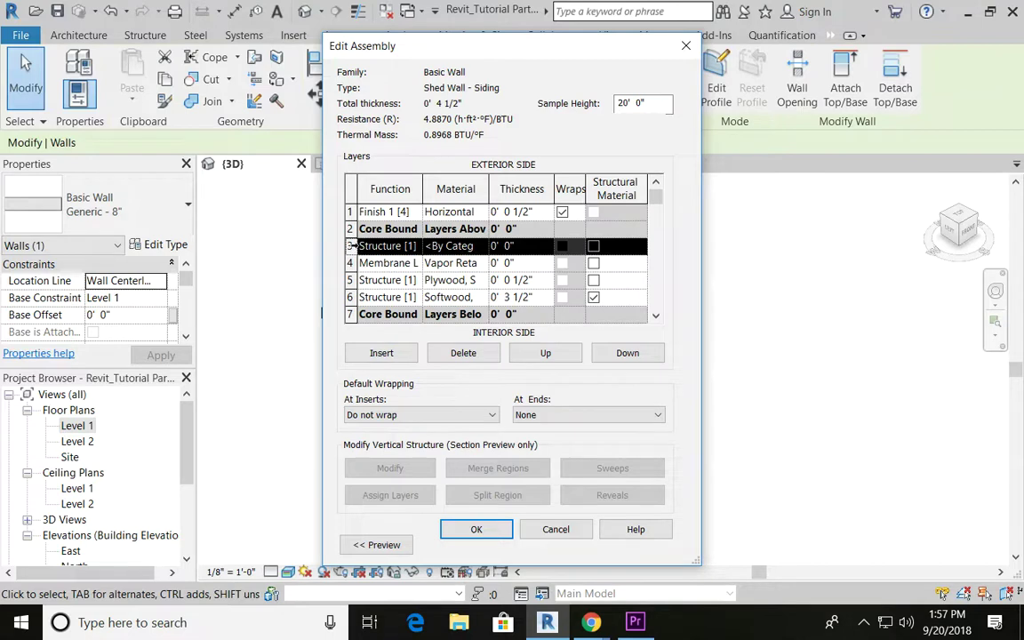
pyautogui.click(627, 354)
pyautogui.click(626, 355)
pyautogui.click(627, 354)
pyautogui.click(627, 354)
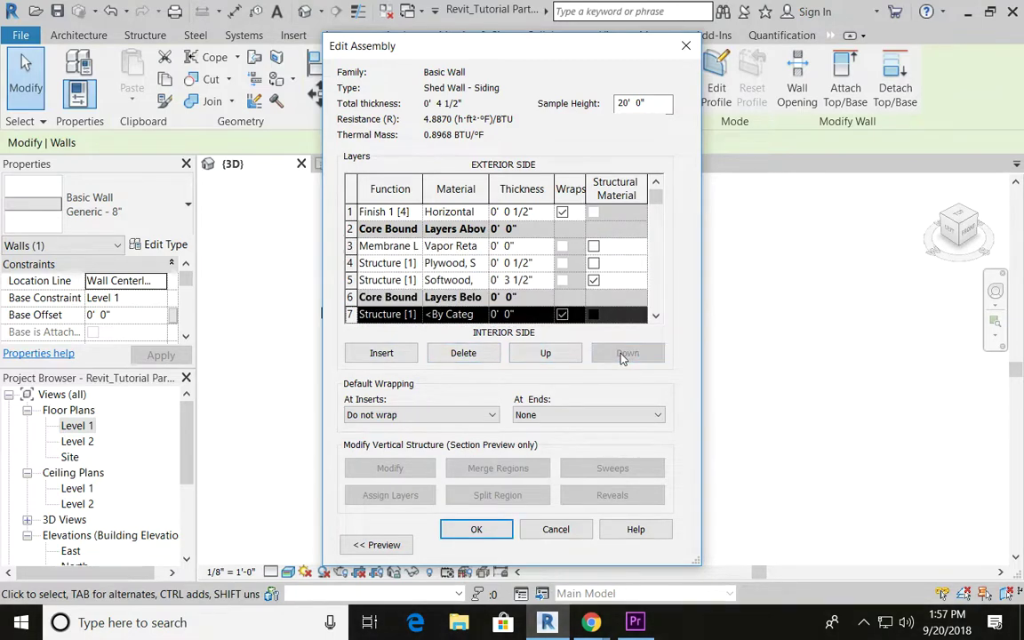
# Define the interior layer as Finish 1 [4] with the Gypsum Wall Board material and a 3/8" thickness
pyautogui.scroll(-1, 451, 284)
pyautogui.click(467, 281)
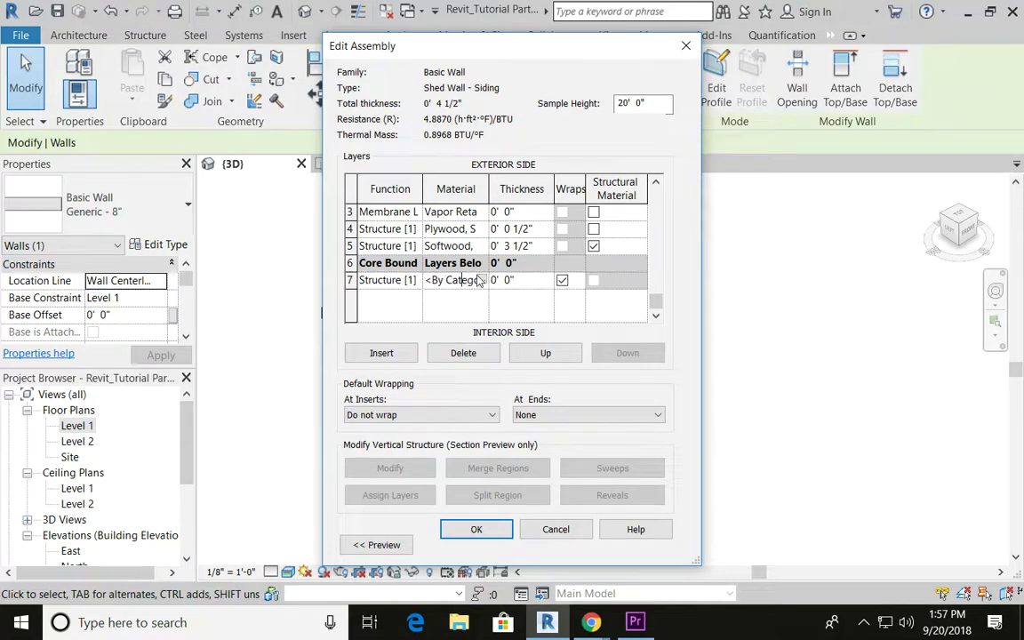
pyautogui.click(380, 280)
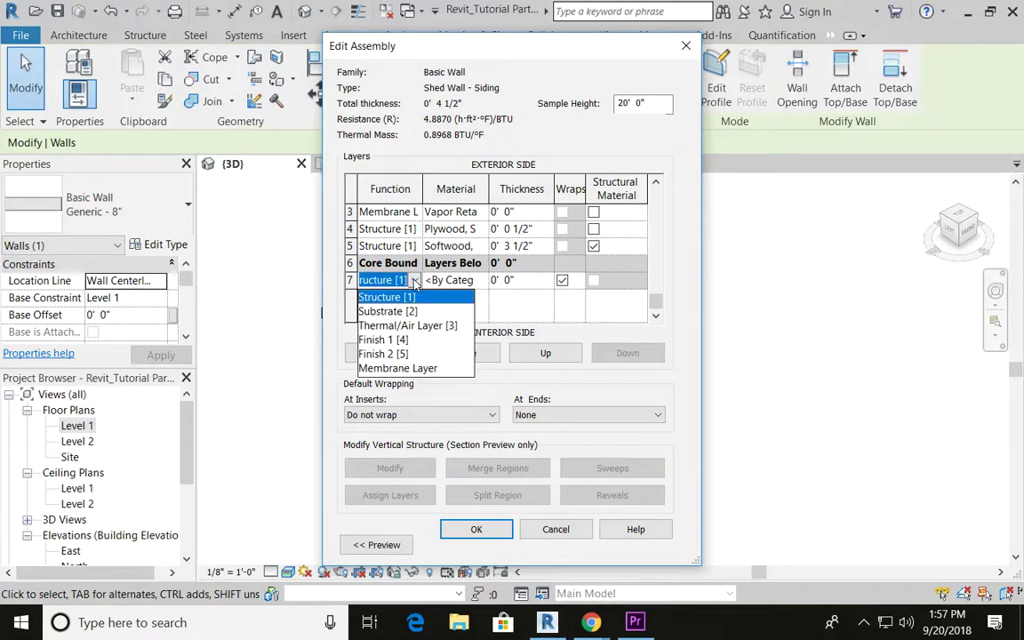
pyautogui.click(466, 280)
pyautogui.click(482, 281)
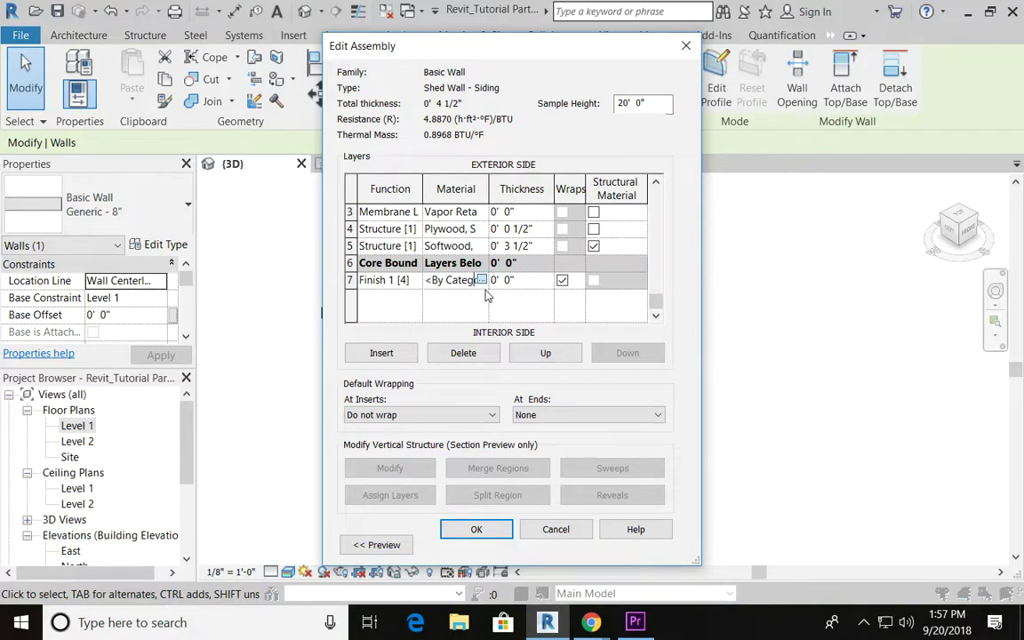
pyautogui.click(257, 75)
pyautogui.write('gyps')
pyautogui.click(279, 170)
pyautogui.click(758, 505)
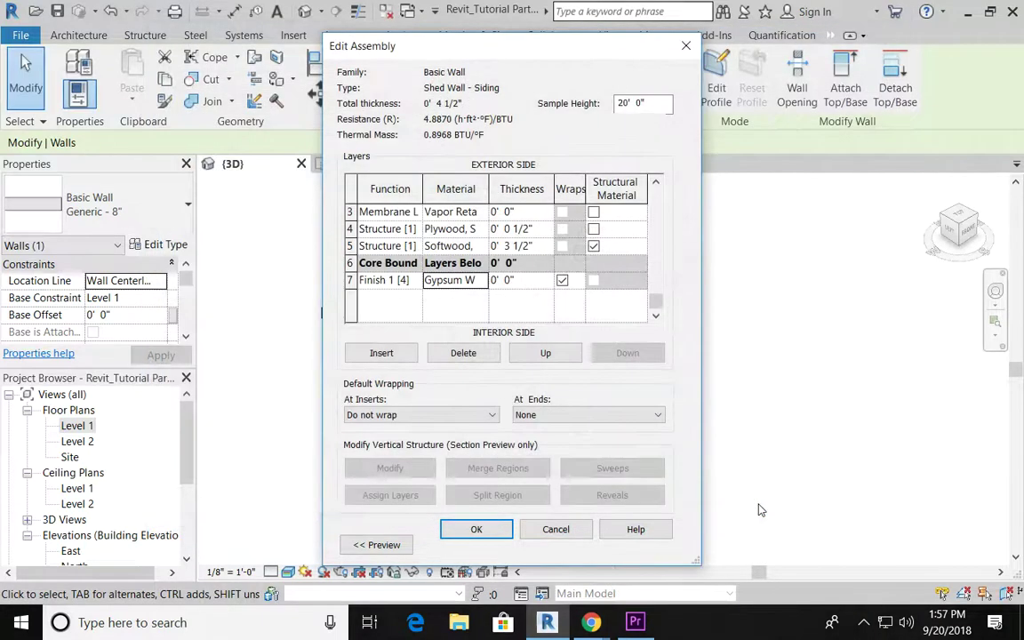
pyautogui.click(507, 280)
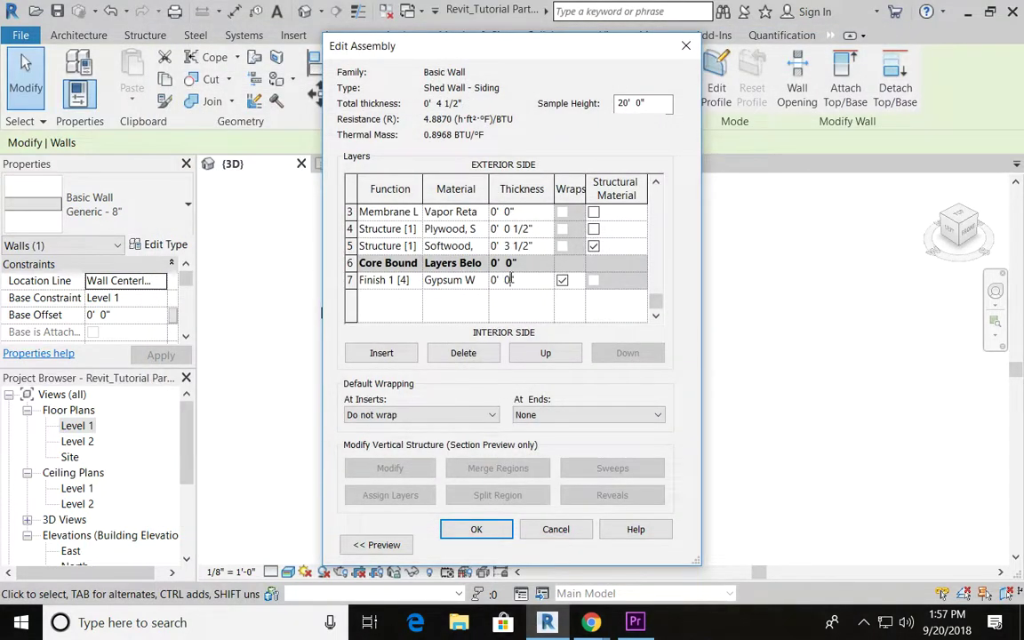
pyautogui.write('3/8')
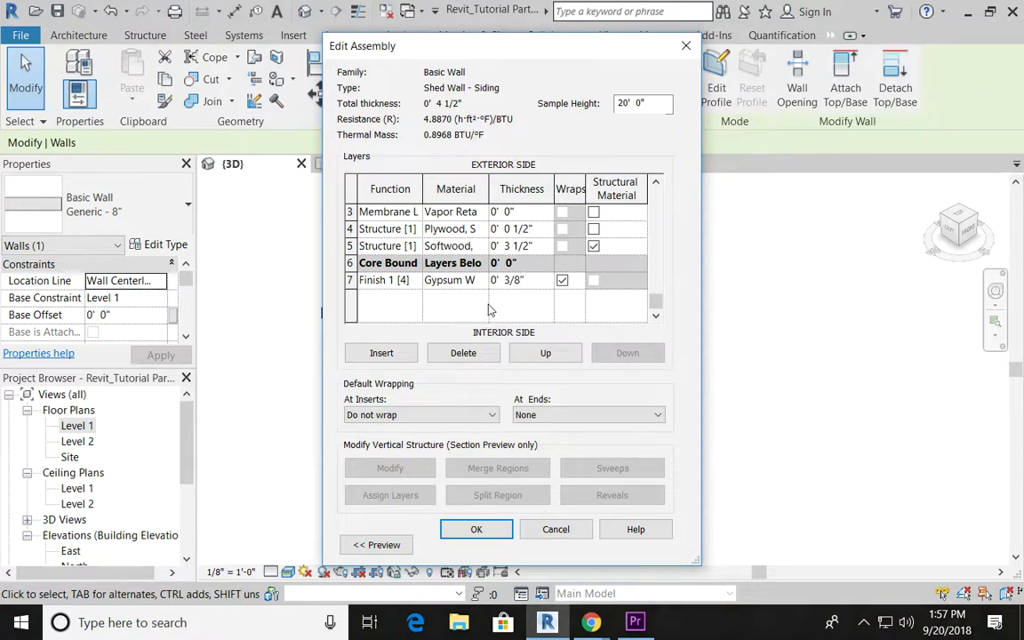
# Accept the layer assembly, apply the Shed Wall - Siding type to the selected wall, and deselect the wall
pyautogui.scroll(2, 446, 299)
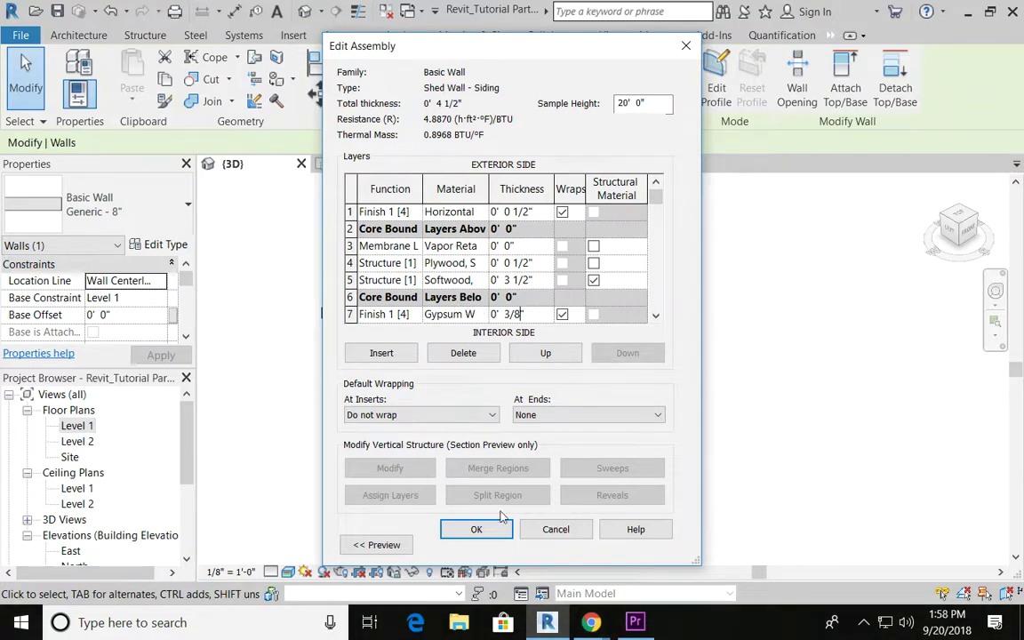
pyautogui.click(477, 530)
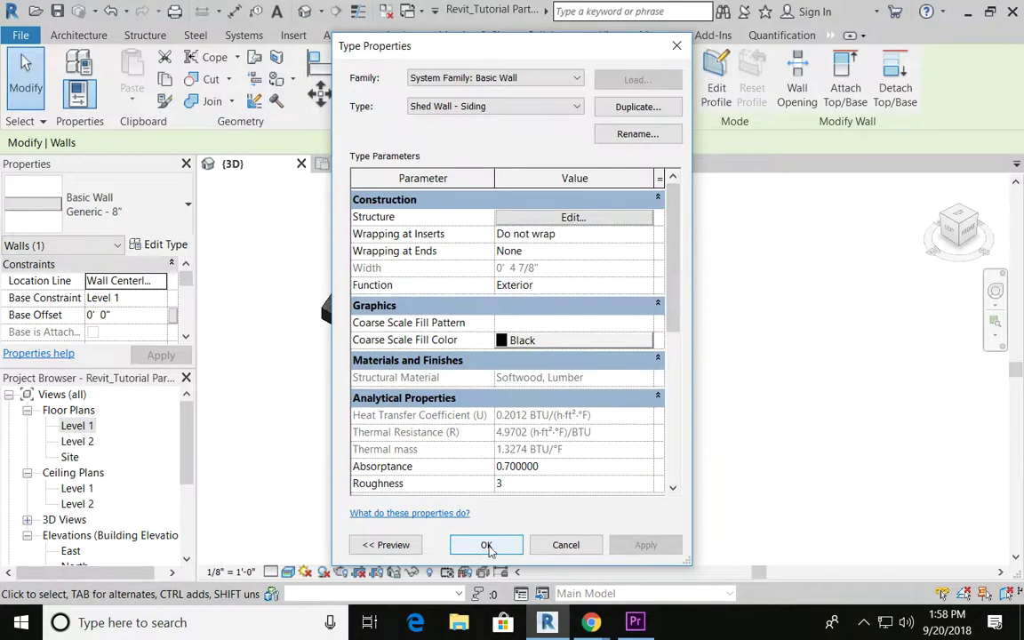
pyautogui.click(485, 545)
pyautogui.click(572, 498)
# Select the three remaining Generic - 8" walls of the shed and change their type to Shed Wall - Siding
pyautogui.moveTo(572, 498); pyautogui.dragTo(587, 473, button='middle')
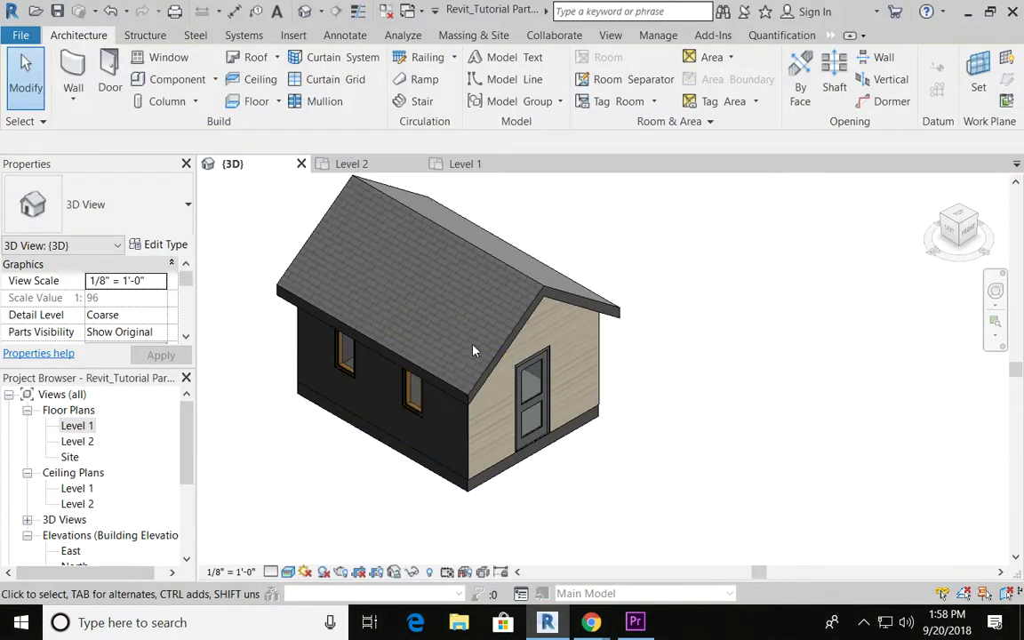
pyautogui.click(455, 480)
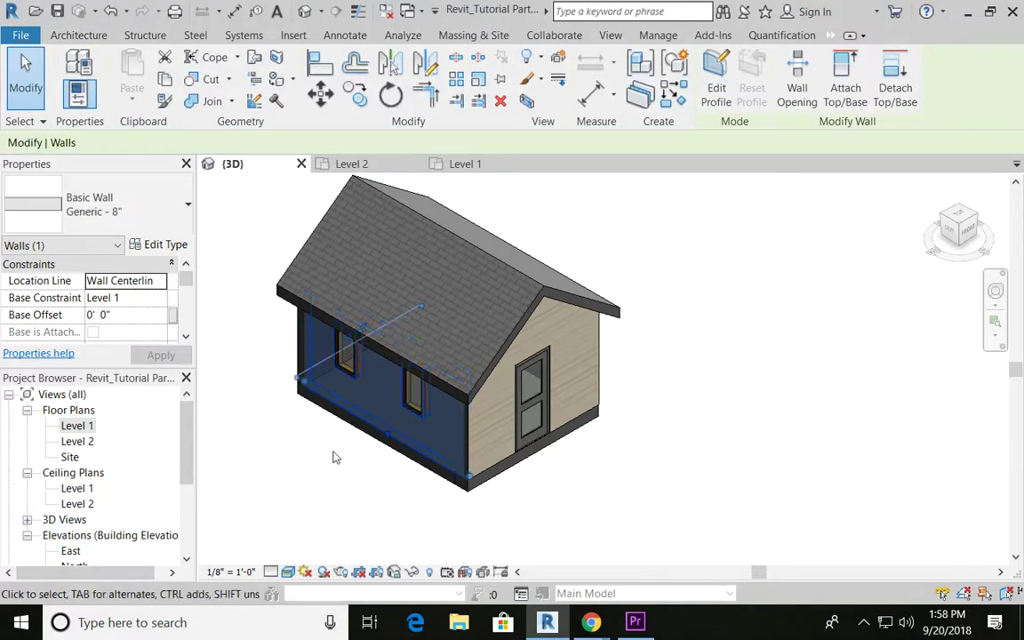
pyautogui.keyDown('shift'); pyautogui.moveTo(369, 498); pyautogui.dragTo(580, 521, button='middle'); pyautogui.keyUp('shift')
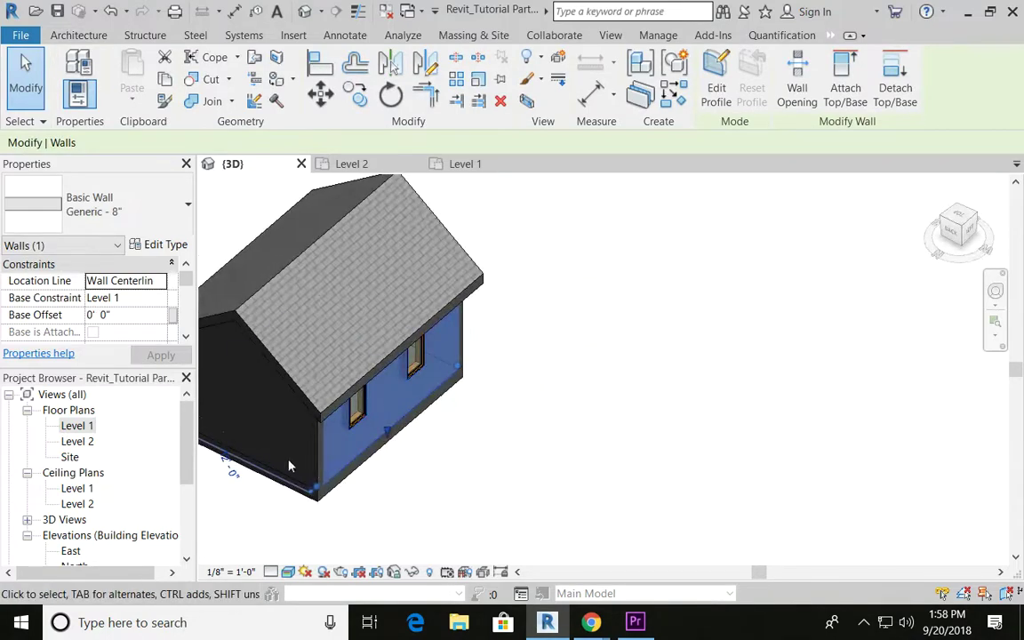
pyautogui.keyDown('ctrl'); pyautogui.click(319, 485); pyautogui.keyUp('ctrl')
pyautogui.keyDown('shift'); pyautogui.moveTo(320, 488); pyautogui.dragTo(494, 480, button='middle'); pyautogui.keyUp('shift')
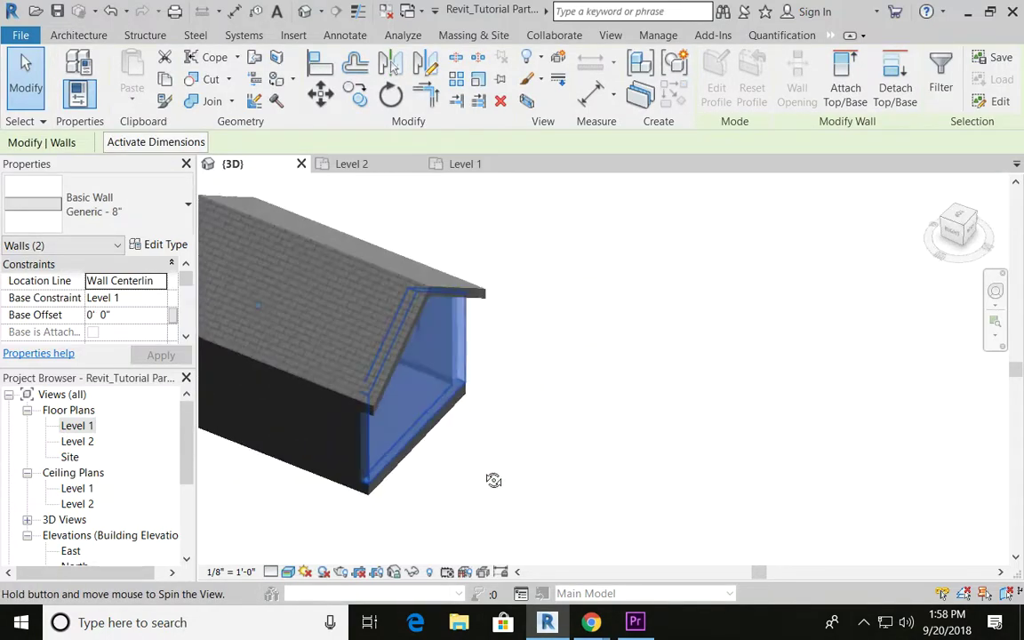
pyautogui.keyDown('ctrl'); pyautogui.click(343, 481); pyautogui.keyUp('ctrl')
pyautogui.moveTo(343, 435); pyautogui.dragTo(541, 451, button='middle')
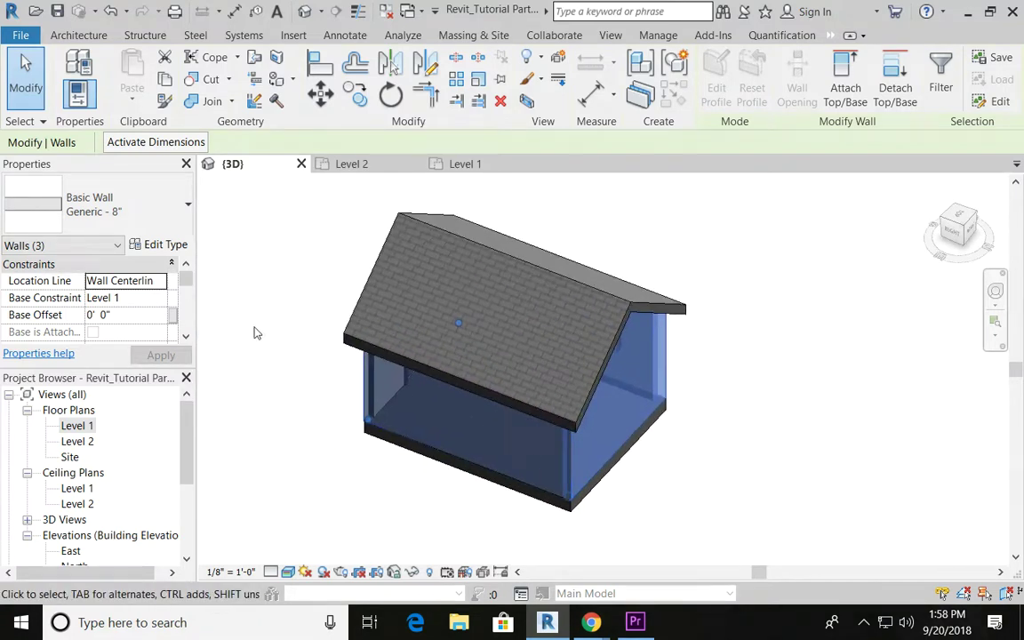
pyautogui.click(150, 194)
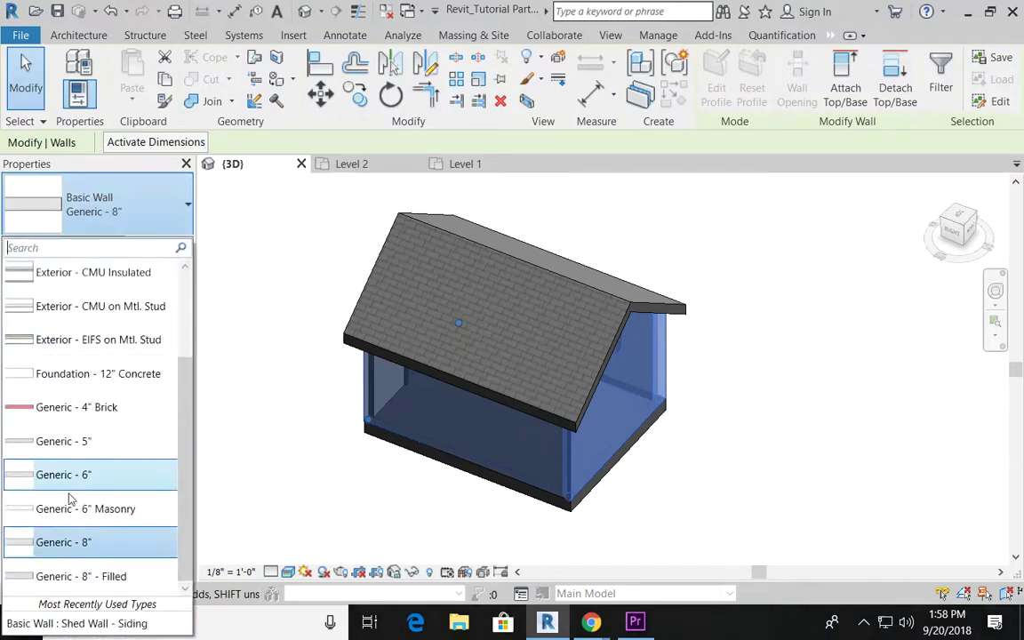
pyautogui.click(43, 625)
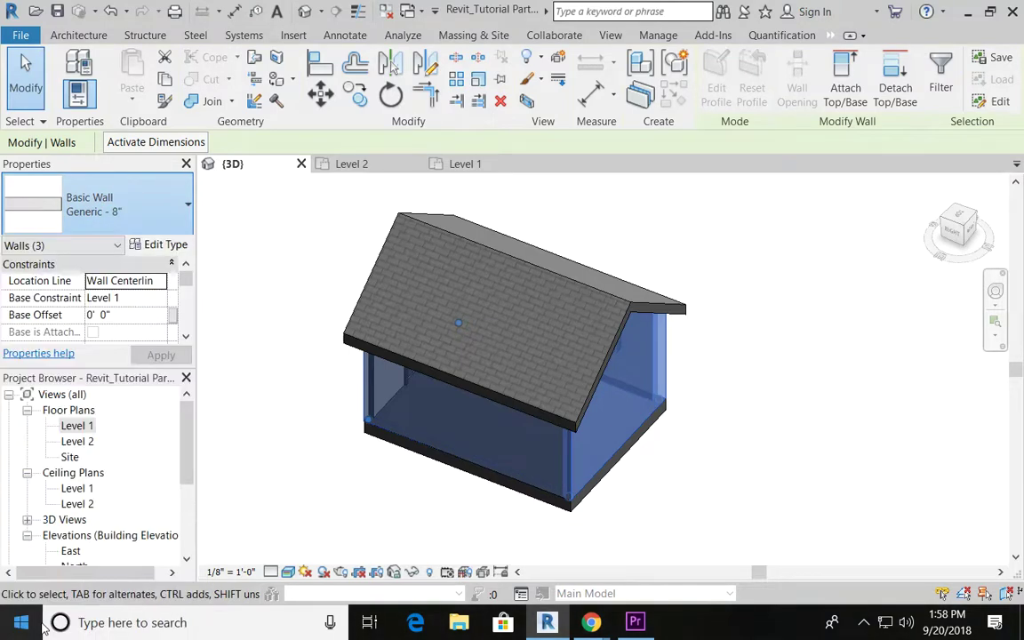
pyautogui.click(324, 480)
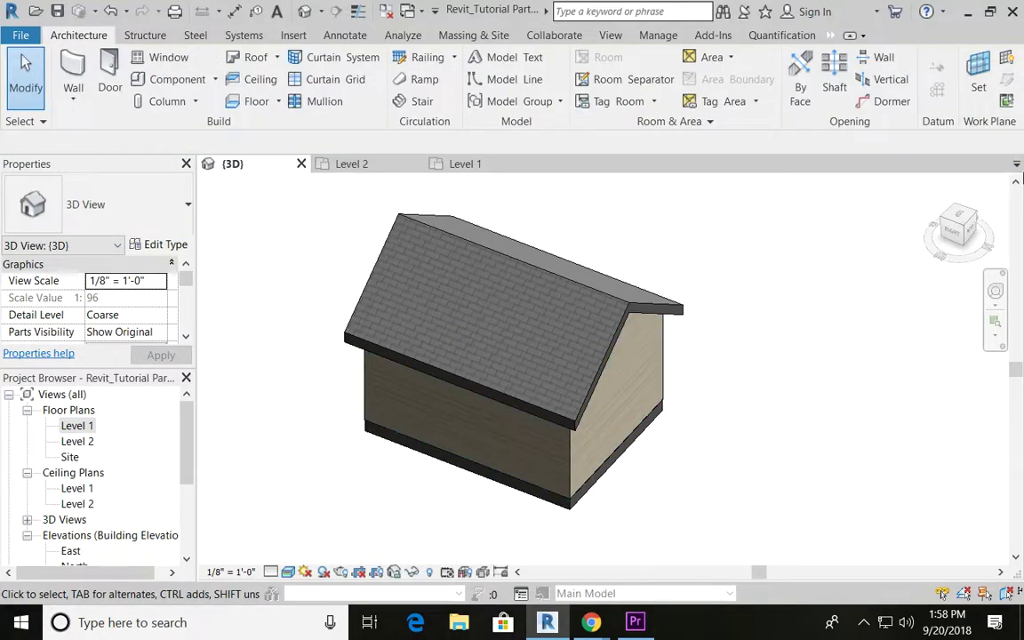
pyautogui.click(933, 185)
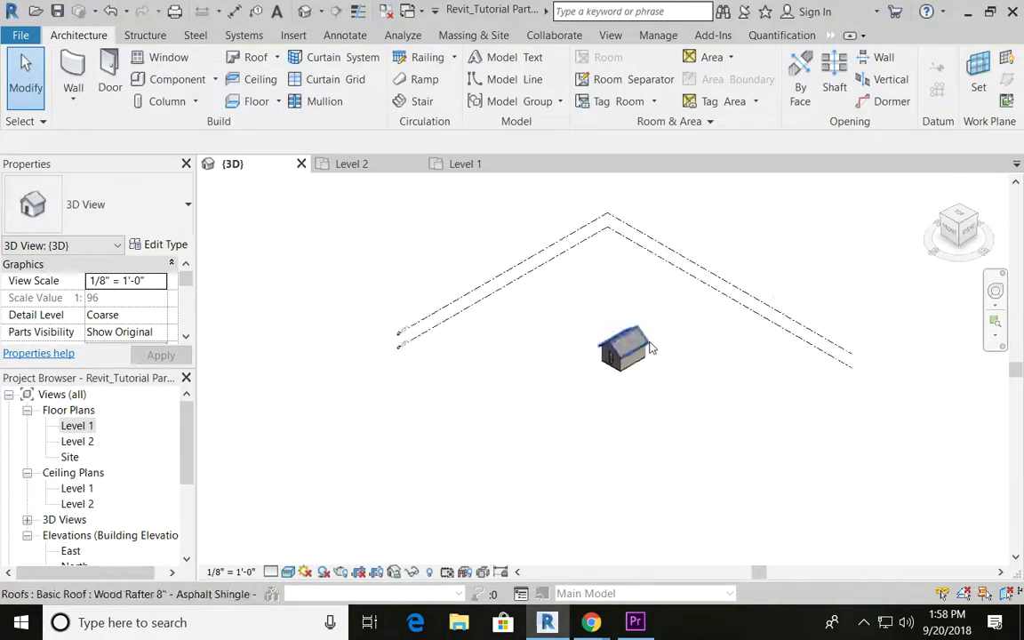
pyautogui.scroll(5, 565, 389)
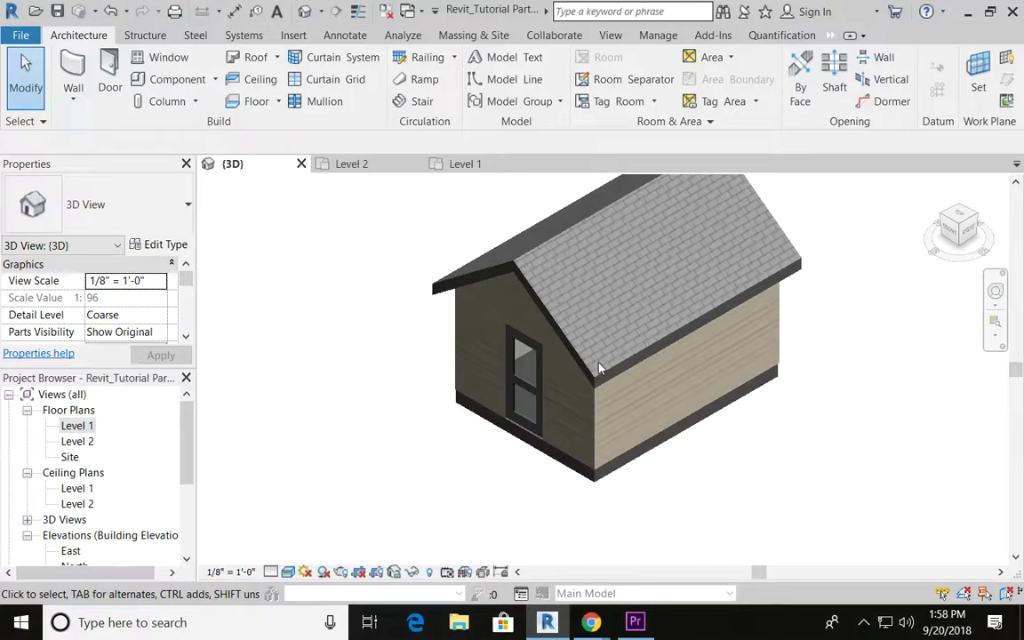